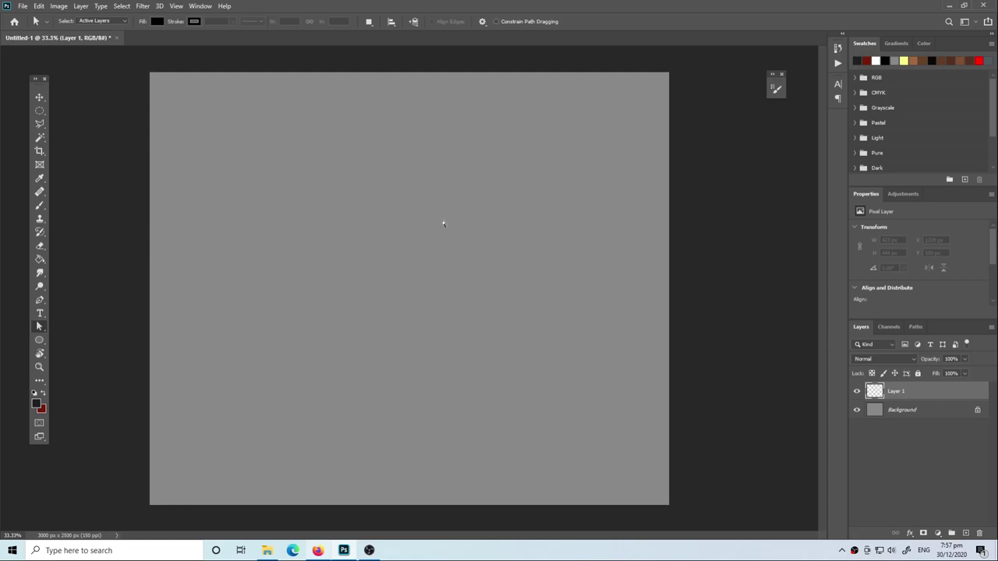
Lay down the mech's first dark shape and curved left tail, undoing two trial strokes
{"action": "key", "text": "b"}
{"action": "mouse_move", "coordinate": [428, 181]}
{"action": "left_mouse_down"}
{"action": "mouse_move", "coordinate": [442, 200]}
{"action": "mouse_move", "coordinate": [396, 190]}
{"action": "mouse_move", "coordinate": [421, 207]}
{"action": "mouse_move", "coordinate": [411, 187]}
{"action": "mouse_move", "coordinate": [439, 226]}
{"action": "mouse_move", "coordinate": [425, 205]}
{"action": "mouse_move", "coordinate": [382, 185]}
{"action": "mouse_move", "coordinate": [371, 187]}
{"action": "mouse_move", "coordinate": [379, 222]}
{"action": "left_mouse_up"}
{"action": "left_click_drag", "start_coordinate": [335, 160], "coordinate": [374, 204]}
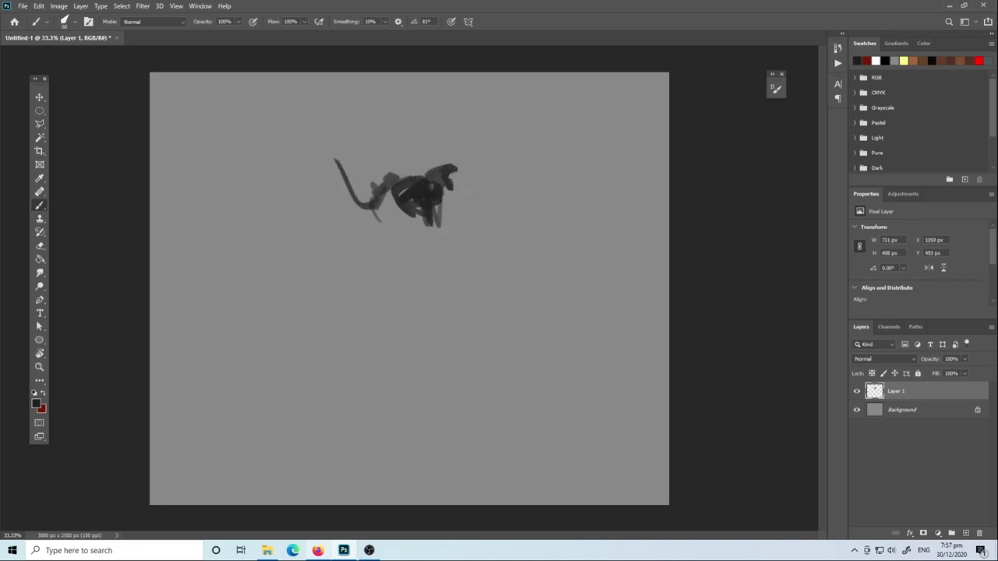
{"action": "mouse_move", "coordinate": [467, 192]}
{"action": "left_mouse_down"}
{"action": "mouse_move", "coordinate": [462, 241]}
{"action": "mouse_move", "coordinate": [466, 160]}
{"action": "left_mouse_up"}
{"action": "key", "text": "ctrl+z"}
{"action": "left_click_drag", "start_coordinate": [434, 193], "coordinate": [495, 160]}
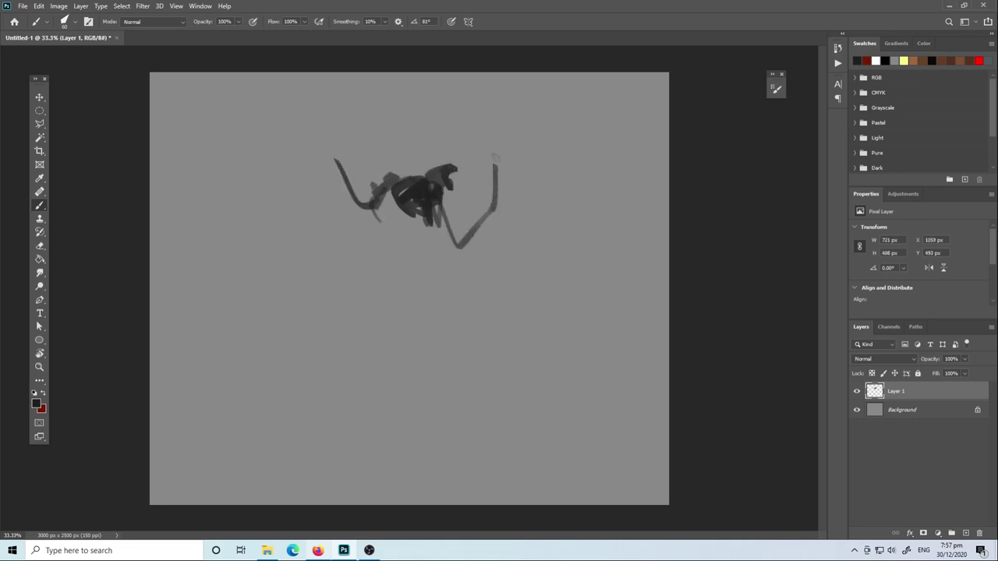
{"action": "key", "text": "ctrl+z"}
Add dark strokes in and below the body, thicken the tail, and darken the central wedge
{"action": "left_click_drag", "start_coordinate": [413, 199], "coordinate": [413, 230]}
{"action": "mouse_move", "coordinate": [449, 199]}
{"action": "left_mouse_down"}
{"action": "mouse_move", "coordinate": [456, 251]}
{"action": "mouse_move", "coordinate": [444, 232]}
{"action": "left_mouse_up"}
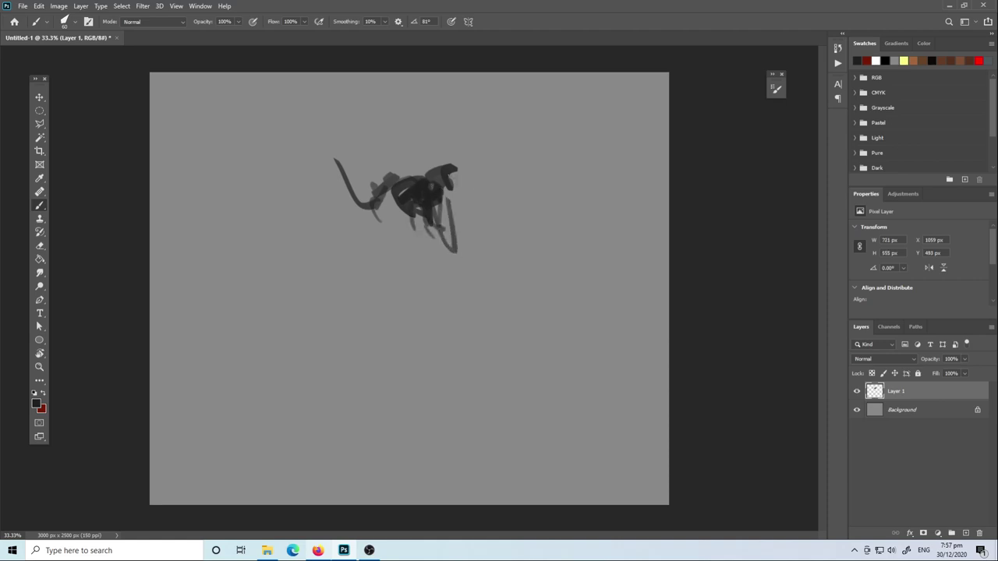
{"action": "mouse_move", "coordinate": [441, 176]}
{"action": "left_mouse_down"}
{"action": "mouse_move", "coordinate": [476, 199]}
{"action": "mouse_move", "coordinate": [374, 191]}
{"action": "left_mouse_up"}
{"action": "mouse_move", "coordinate": [336, 139]}
{"action": "left_mouse_down"}
{"action": "mouse_move", "coordinate": [378, 204]}
{"action": "mouse_move", "coordinate": [353, 172]}
{"action": "mouse_move", "coordinate": [352, 134]}
{"action": "mouse_move", "coordinate": [349, 184]}
{"action": "left_mouse_up"}
{"action": "mouse_move", "coordinate": [358, 212]}
{"action": "left_mouse_down"}
{"action": "mouse_move", "coordinate": [421, 207]}
{"action": "mouse_move", "coordinate": [466, 232]}
{"action": "mouse_move", "coordinate": [464, 193]}
{"action": "mouse_move", "coordinate": [471, 218]}
{"action": "mouse_move", "coordinate": [421, 248]}
{"action": "left_mouse_up"}
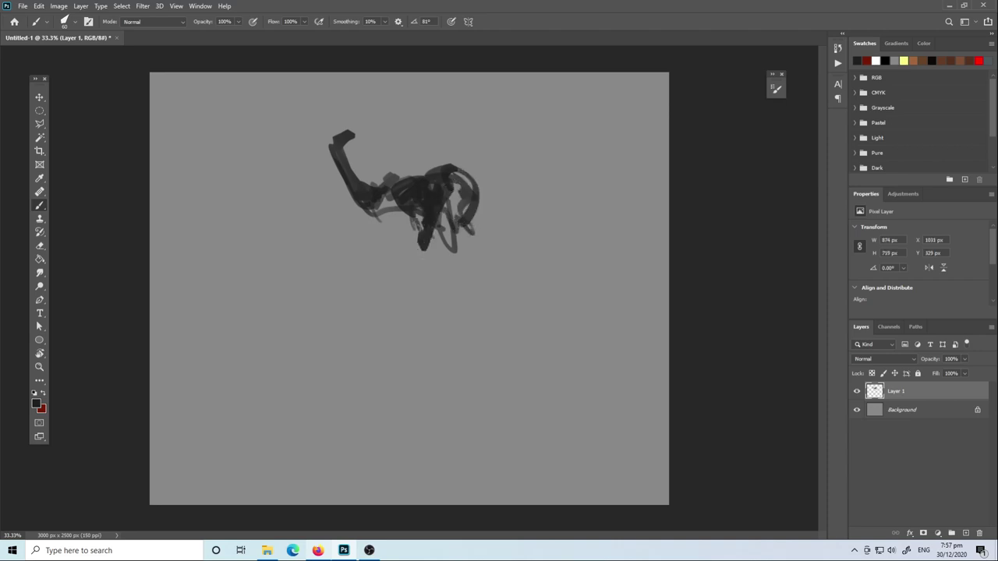
{"action": "mouse_move", "coordinate": [420, 207]}
{"action": "left_mouse_down"}
{"action": "mouse_move", "coordinate": [452, 204]}
{"action": "mouse_move", "coordinate": [398, 195]}
{"action": "mouse_move", "coordinate": [433, 227]}
{"action": "mouse_move", "coordinate": [431, 270]}
{"action": "mouse_move", "coordinate": [467, 187]}
{"action": "mouse_move", "coordinate": [497, 213]}
{"action": "mouse_move", "coordinate": [466, 218]}
{"action": "left_mouse_up"}
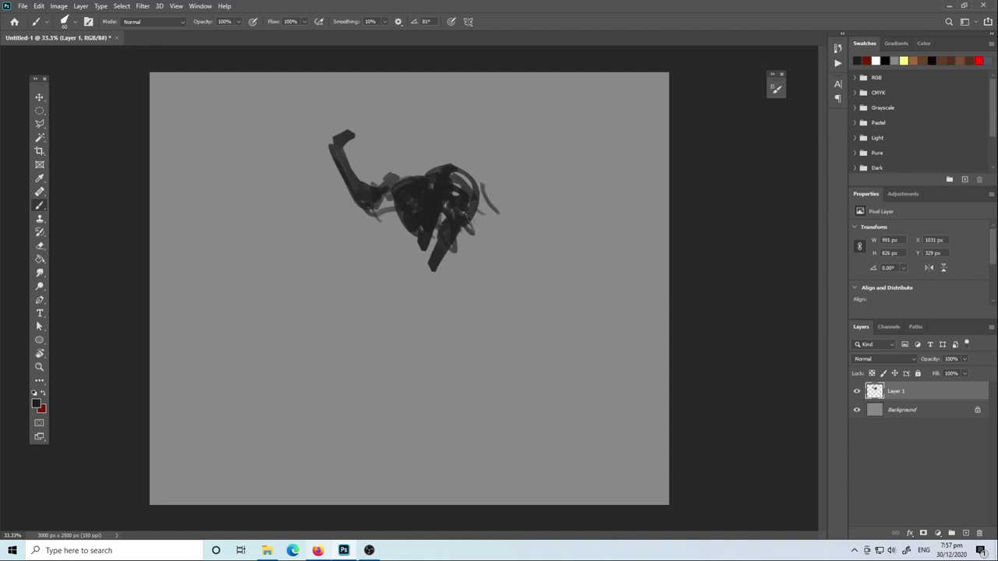
Draw a thick spike above the figure, marks around it, and a curved arm on the right
{"action": "left_click_drag", "start_coordinate": [433, 119], "coordinate": [445, 165]}
{"action": "mouse_move", "coordinate": [444, 264]}
{"action": "left_mouse_down"}
{"action": "mouse_move", "coordinate": [474, 231]}
{"action": "mouse_move", "coordinate": [443, 215]}
{"action": "left_mouse_up"}
{"action": "mouse_move", "coordinate": [433, 123]}
{"action": "left_mouse_down"}
{"action": "mouse_move", "coordinate": [447, 205]}
{"action": "mouse_move", "coordinate": [477, 229]}
{"action": "left_mouse_up"}
{"action": "left_click_drag", "start_coordinate": [411, 246], "coordinate": [421, 259]}
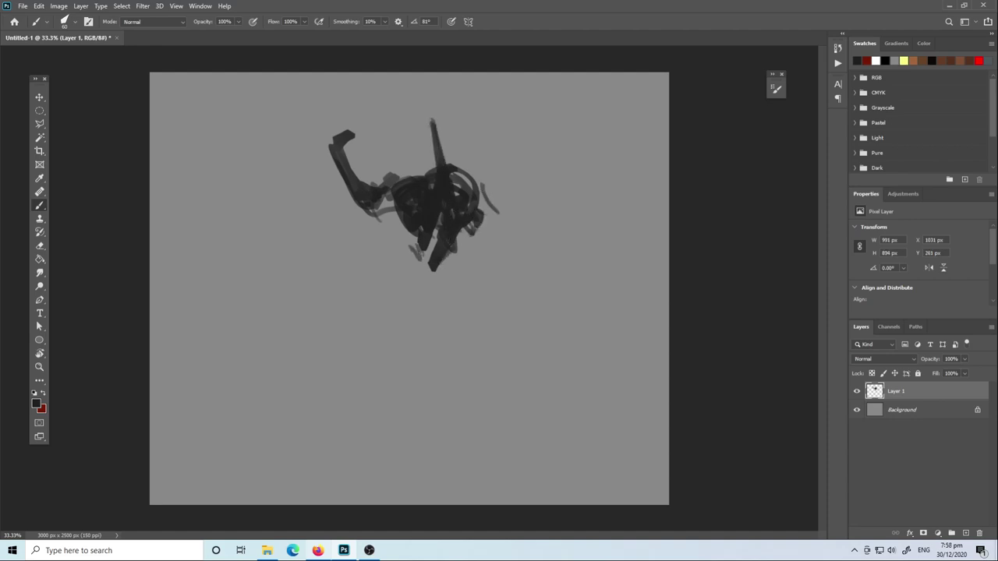
{"action": "left_click_drag", "start_coordinate": [486, 201], "coordinate": [540, 233]}
Add grey loops and curves below the figure, redrawing a zigzag as a smooth curve
{"action": "mouse_move", "coordinate": [403, 223]}
{"action": "left_mouse_down"}
{"action": "mouse_move", "coordinate": [392, 234]}
{"action": "mouse_move", "coordinate": [387, 219]}
{"action": "mouse_move", "coordinate": [412, 288]}
{"action": "left_mouse_up"}
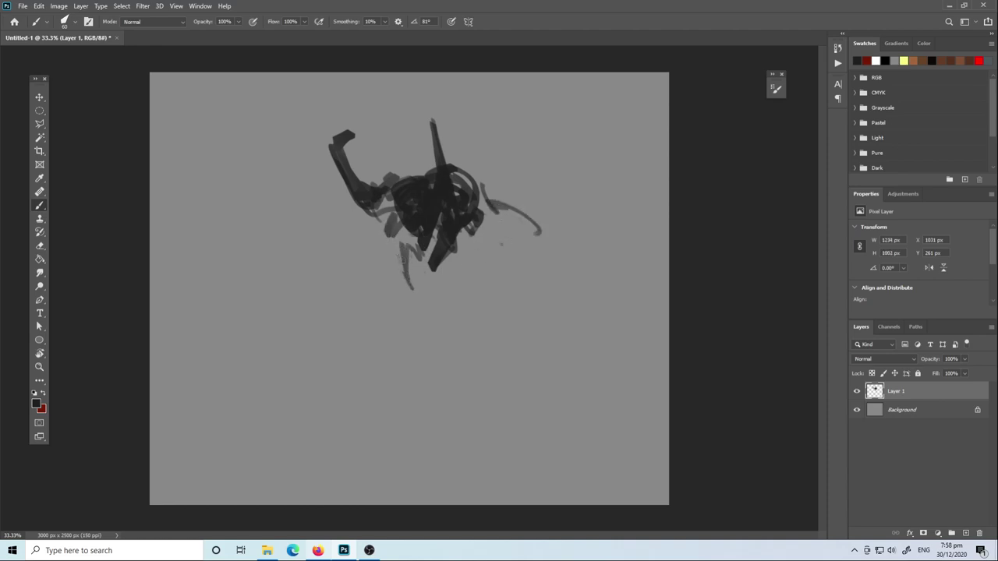
{"action": "key", "text": "ctrl+z"}
{"action": "mouse_move", "coordinate": [399, 235]}
{"action": "left_mouse_down"}
{"action": "mouse_move", "coordinate": [394, 301]}
{"action": "mouse_move", "coordinate": [504, 254]}
{"action": "left_mouse_up"}
{"action": "left_click_drag", "start_coordinate": [467, 178], "coordinate": [492, 181]}
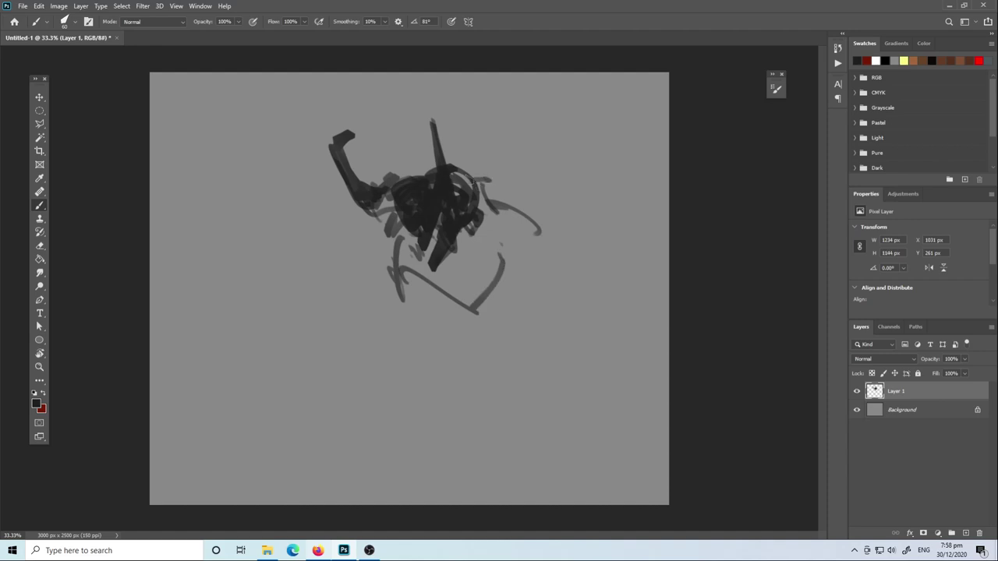
{"action": "mouse_move", "coordinate": [458, 254]}
{"action": "left_mouse_down"}
{"action": "mouse_move", "coordinate": [503, 264]}
{"action": "mouse_move", "coordinate": [441, 290]}
{"action": "left_mouse_up"}
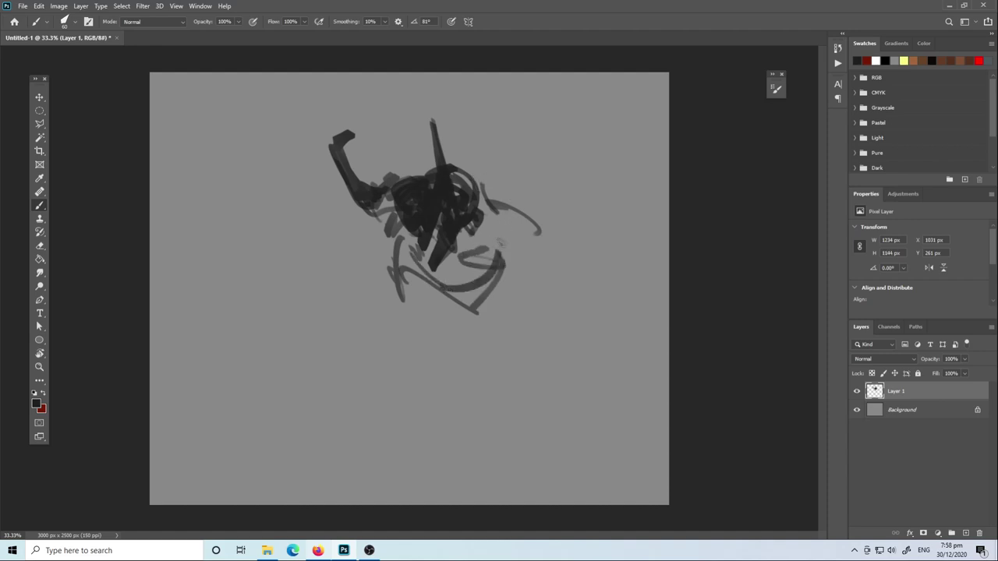
{"action": "left_click_drag", "start_coordinate": [500, 226], "coordinate": [502, 301]}
Sketch curves on the left side and grey arcs on the right, undoing stray strokes
{"action": "mouse_move", "coordinate": [394, 211]}
{"action": "left_mouse_down"}
{"action": "mouse_move", "coordinate": [390, 269]}
{"action": "mouse_move", "coordinate": [410, 349]}
{"action": "left_mouse_up"}
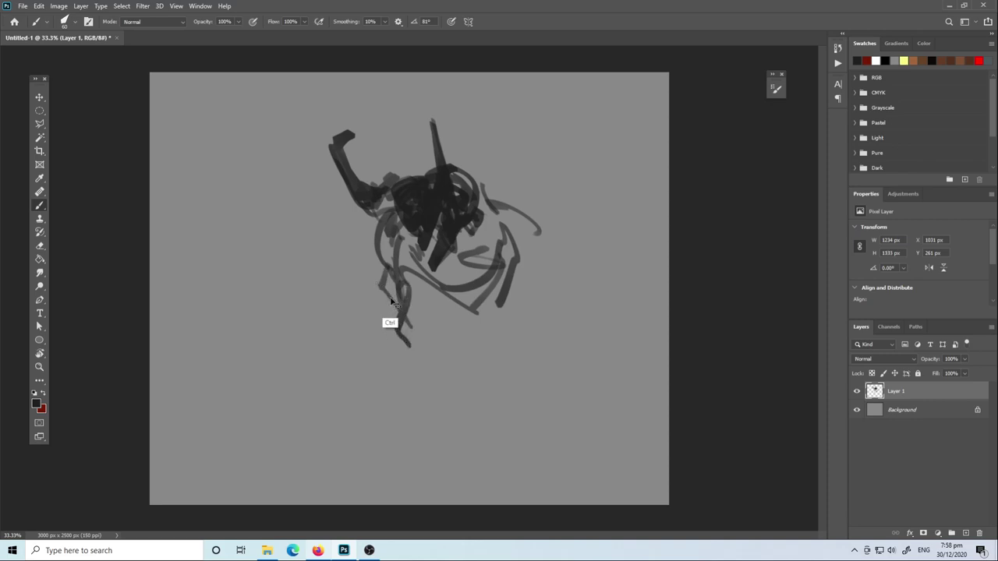
{"action": "key", "text": "ctrl+z"}
{"action": "mouse_move", "coordinate": [383, 258]}
{"action": "left_mouse_down"}
{"action": "mouse_move", "coordinate": [365, 273]}
{"action": "mouse_move", "coordinate": [439, 320]}
{"action": "left_mouse_up"}
{"action": "left_click_drag", "start_coordinate": [492, 226], "coordinate": [508, 280]}
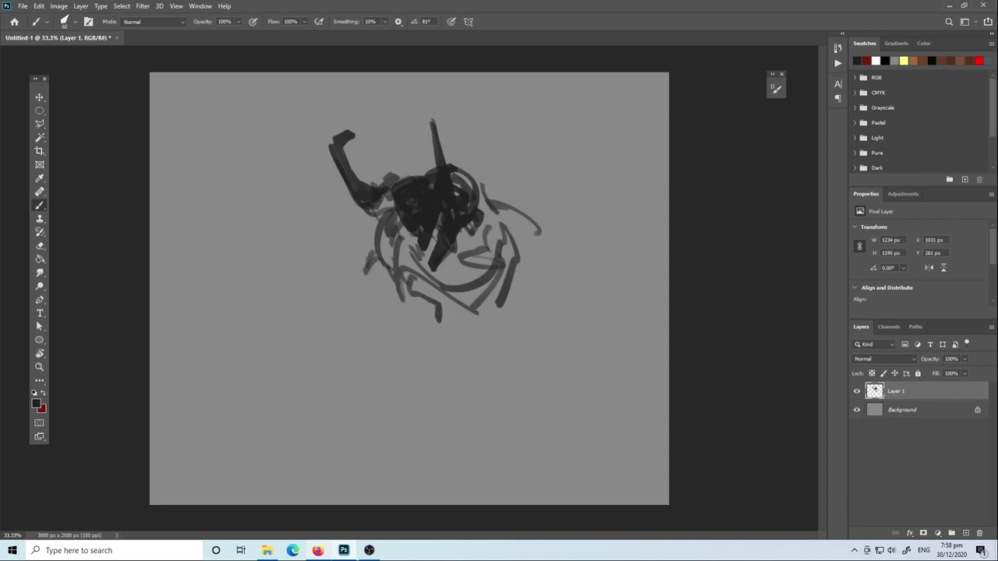
{"action": "left_click_drag", "start_coordinate": [485, 214], "coordinate": [523, 269]}
{"action": "left_click_drag", "start_coordinate": [545, 202], "coordinate": [526, 243]}
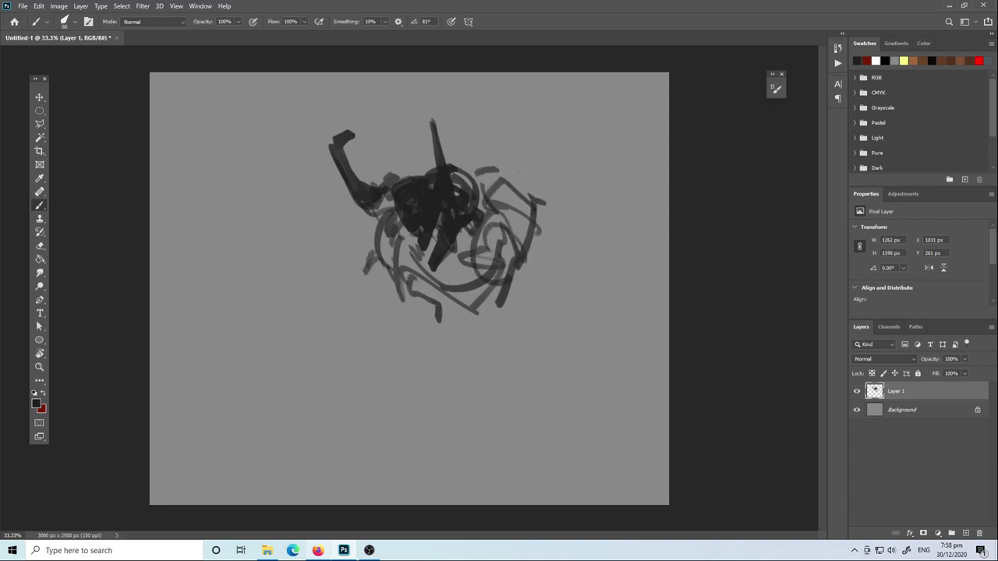
{"action": "mouse_move", "coordinate": [475, 174]}
{"action": "left_mouse_down"}
{"action": "mouse_move", "coordinate": [534, 190]}
{"action": "mouse_move", "coordinate": [519, 222]}
{"action": "mouse_move", "coordinate": [476, 234]}
{"action": "mouse_move", "coordinate": [503, 277]}
{"action": "mouse_move", "coordinate": [538, 304]}
{"action": "mouse_move", "coordinate": [550, 277]}
{"action": "mouse_move", "coordinate": [523, 290]}
{"action": "mouse_move", "coordinate": [565, 291]}
{"action": "mouse_move", "coordinate": [538, 411]}
{"action": "left_mouse_up"}
{"action": "key", "text": "ctrl+z"}
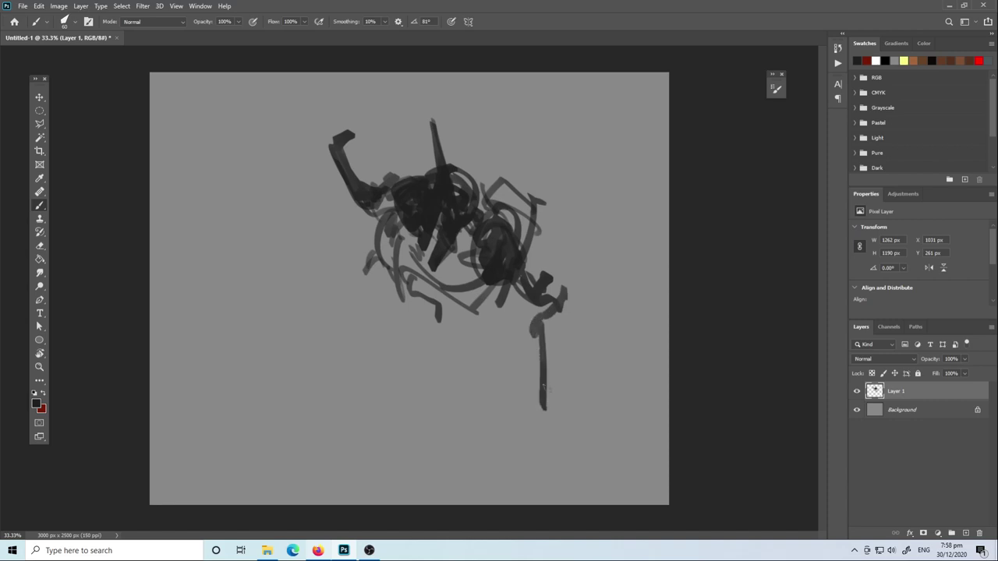
Draw a long lower-right leg, darken the centre, and dab a red patch on the head
{"action": "left_click_drag", "start_coordinate": [559, 328], "coordinate": [527, 445]}
{"action": "mouse_move", "coordinate": [524, 245]}
{"action": "left_mouse_down"}
{"action": "mouse_move", "coordinate": [499, 199]}
{"action": "mouse_move", "coordinate": [489, 318]}
{"action": "left_mouse_up"}
{"action": "left_click_drag", "start_coordinate": [468, 232], "coordinate": [452, 276]}
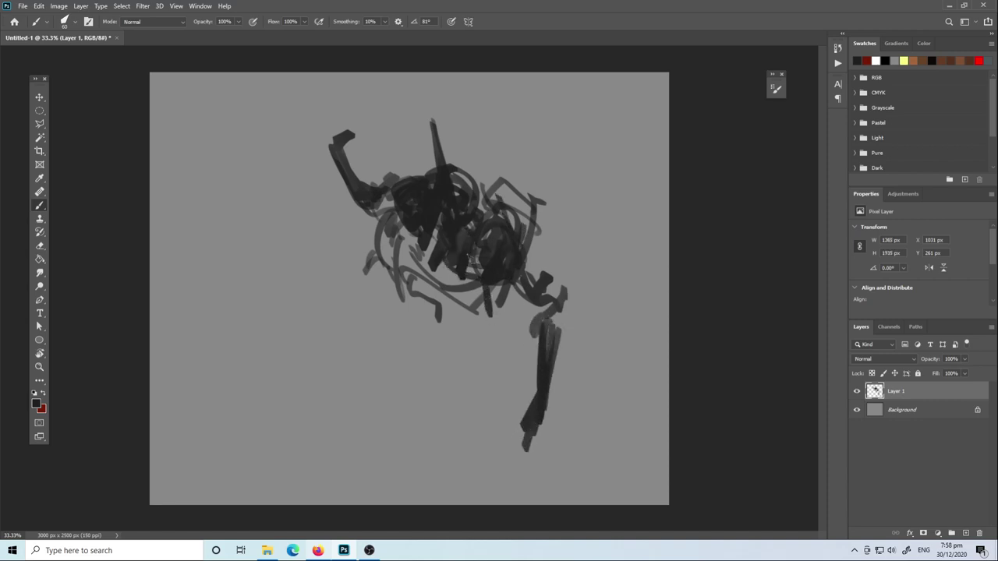
{"action": "left_click_drag", "start_coordinate": [490, 248], "coordinate": [468, 286]}
{"action": "left_click_drag", "start_coordinate": [438, 212], "coordinate": [431, 248]}
{"action": "mouse_move", "coordinate": [407, 212]}
{"action": "left_mouse_down"}
{"action": "mouse_move", "coordinate": [400, 249]}
{"action": "mouse_move", "coordinate": [413, 275]}
{"action": "left_mouse_up"}
{"action": "key", "text": "x"}
{"action": "mouse_move", "coordinate": [415, 227]}
{"action": "left_mouse_down"}
{"action": "mouse_move", "coordinate": [394, 204]}
{"action": "mouse_move", "coordinate": [420, 196]}
{"action": "left_mouse_up"}
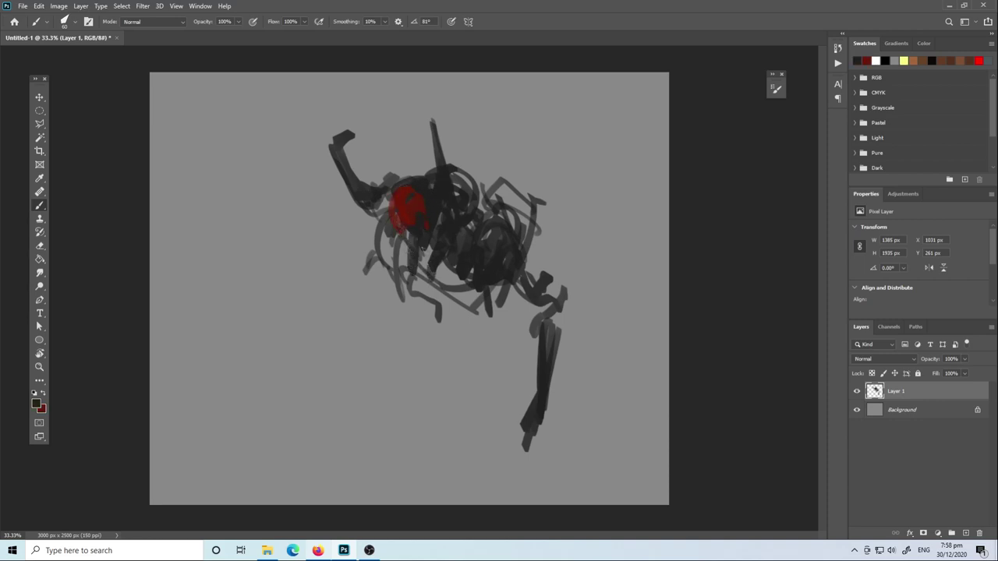
Add a dark stroke over the red patch and dark curved strokes under the body
{"action": "mouse_move", "coordinate": [403, 206]}
{"action": "left_mouse_down"}
{"action": "mouse_move", "coordinate": [400, 228]}
{"action": "mouse_move", "coordinate": [418, 238]}
{"action": "left_mouse_up"}
{"action": "key", "text": "x"}
{"action": "key", "text": "x"}
{"action": "left_click_drag", "start_coordinate": [427, 265], "coordinate": [428, 316]}
{"action": "mouse_move", "coordinate": [452, 285]}
{"action": "left_mouse_down"}
{"action": "mouse_move", "coordinate": [440, 336]}
{"action": "mouse_move", "coordinate": [467, 321]}
{"action": "mouse_move", "coordinate": [467, 340]}
{"action": "left_mouse_up"}
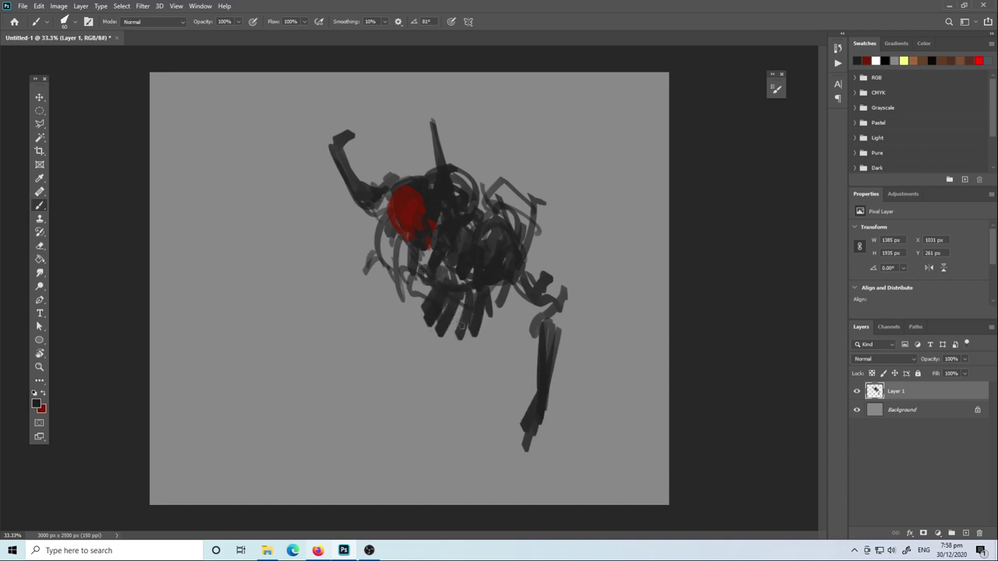
{"action": "mouse_move", "coordinate": [462, 305]}
{"action": "left_mouse_down"}
{"action": "mouse_move", "coordinate": [462, 351]}
{"action": "mouse_move", "coordinate": [423, 311]}
{"action": "left_mouse_up"}
{"action": "mouse_move", "coordinate": [414, 234]}
{"action": "left_mouse_down"}
{"action": "mouse_move", "coordinate": [417, 296]}
{"action": "mouse_move", "coordinate": [425, 272]}
{"action": "mouse_move", "coordinate": [373, 285]}
{"action": "mouse_move", "coordinate": [381, 292]}
{"action": "left_mouse_up"}
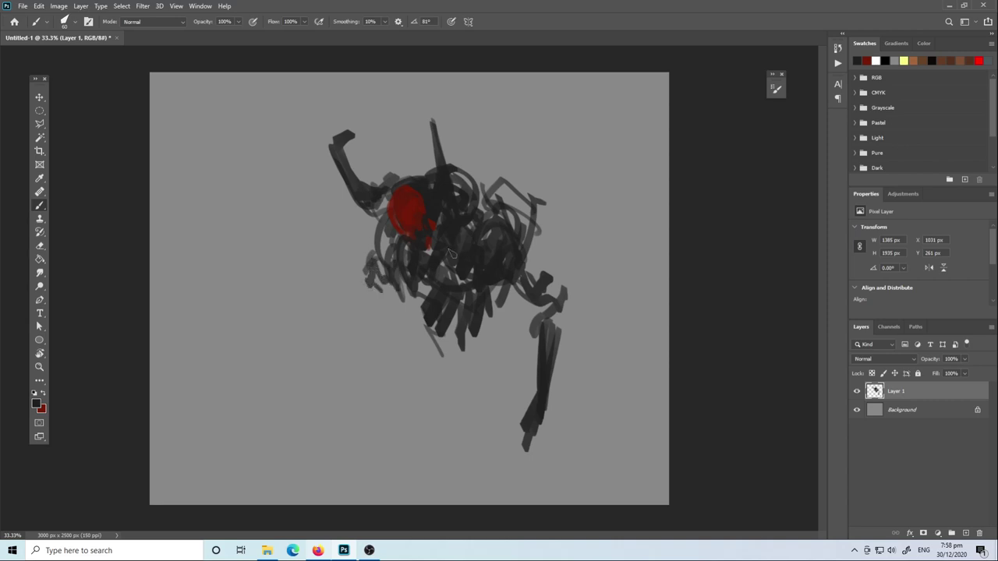
Add a tall spike on the upper-right shoulder and small dark marks below the body
{"action": "mouse_move", "coordinate": [521, 222]}
{"action": "left_mouse_down"}
{"action": "mouse_move", "coordinate": [496, 193]}
{"action": "mouse_move", "coordinate": [496, 168]}
{"action": "mouse_move", "coordinate": [527, 147]}
{"action": "left_mouse_up"}
{"action": "mouse_move", "coordinate": [516, 194]}
{"action": "left_mouse_down"}
{"action": "mouse_move", "coordinate": [533, 170]}
{"action": "mouse_move", "coordinate": [572, 171]}
{"action": "mouse_move", "coordinate": [521, 232]}
{"action": "left_mouse_up"}
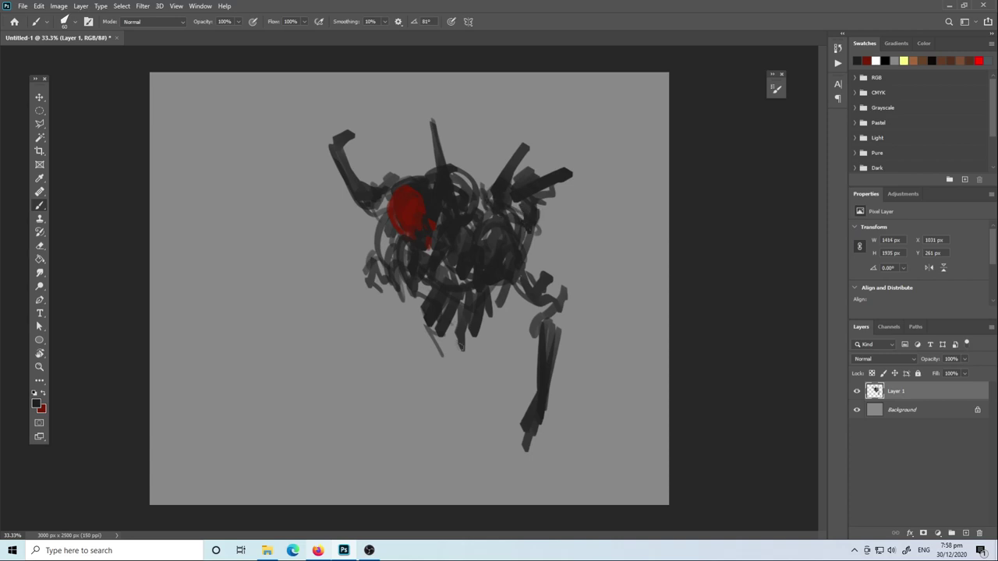
{"action": "mouse_move", "coordinate": [460, 332]}
{"action": "left_mouse_down"}
{"action": "mouse_move", "coordinate": [480, 353]}
{"action": "mouse_move", "coordinate": [455, 347]}
{"action": "left_mouse_up"}
{"action": "left_click_drag", "start_coordinate": [454, 309], "coordinate": [460, 323]}
{"action": "mouse_move", "coordinate": [493, 315]}
{"action": "left_mouse_down"}
{"action": "mouse_move", "coordinate": [509, 332]}
{"action": "mouse_move", "coordinate": [485, 311]}
{"action": "mouse_move", "coordinate": [424, 341]}
{"action": "left_mouse_up"}
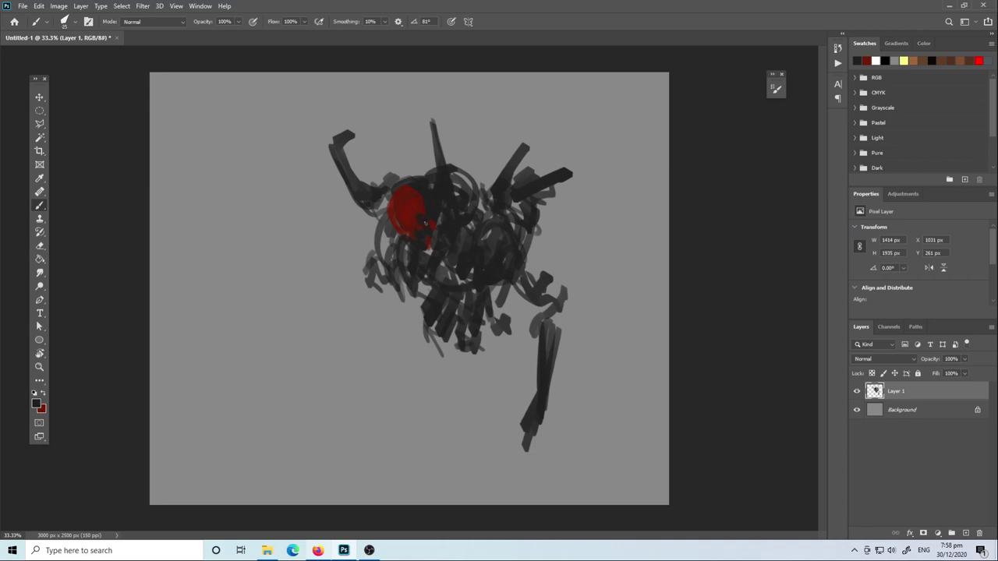
Sample the head's dark red, then add dark strokes below the figure, undoing stray ones
{"action": "left_click", "coordinate": [426, 223], "text": "alt"}
{"action": "key", "text": "x"}
{"action": "left_click_drag", "start_coordinate": [422, 315], "coordinate": [394, 363]}
{"action": "key", "text": "ctrl+z"}
{"action": "left_click_drag", "start_coordinate": [421, 324], "coordinate": [420, 356]}
{"action": "left_click_drag", "start_coordinate": [433, 325], "coordinate": [446, 365]}
{"action": "left_click_drag", "start_coordinate": [405, 316], "coordinate": [322, 444]}
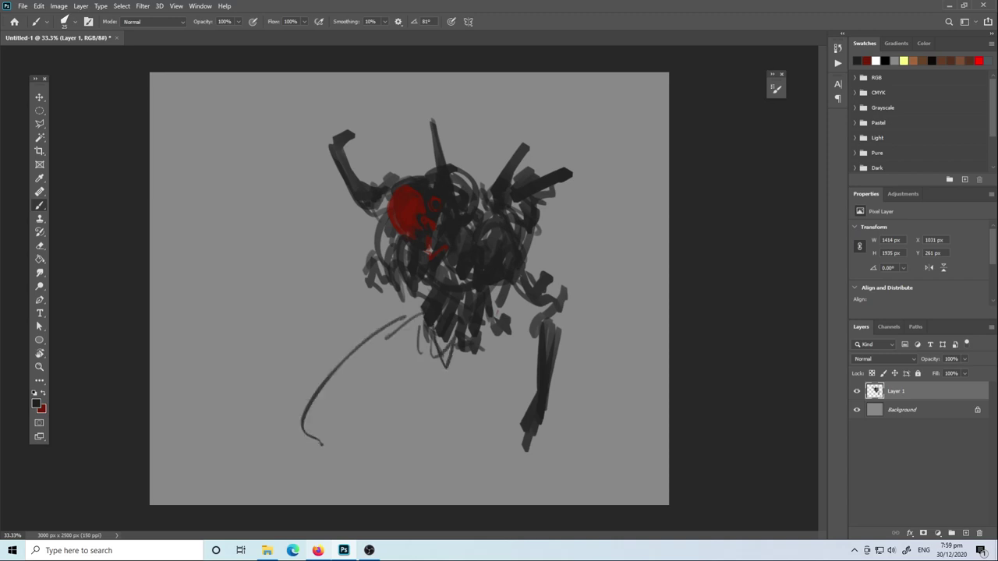
{"action": "key", "text": "ctrl+z"}
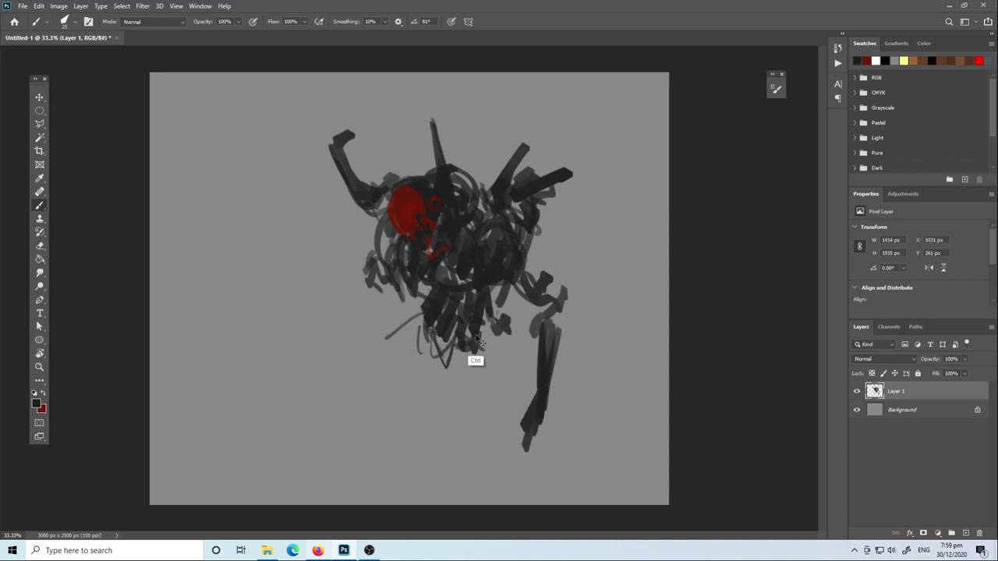
Shrink and tilt the whole sketch with Free Transform, shifting it up and right
{"action": "key", "text": "ctrl+t"}
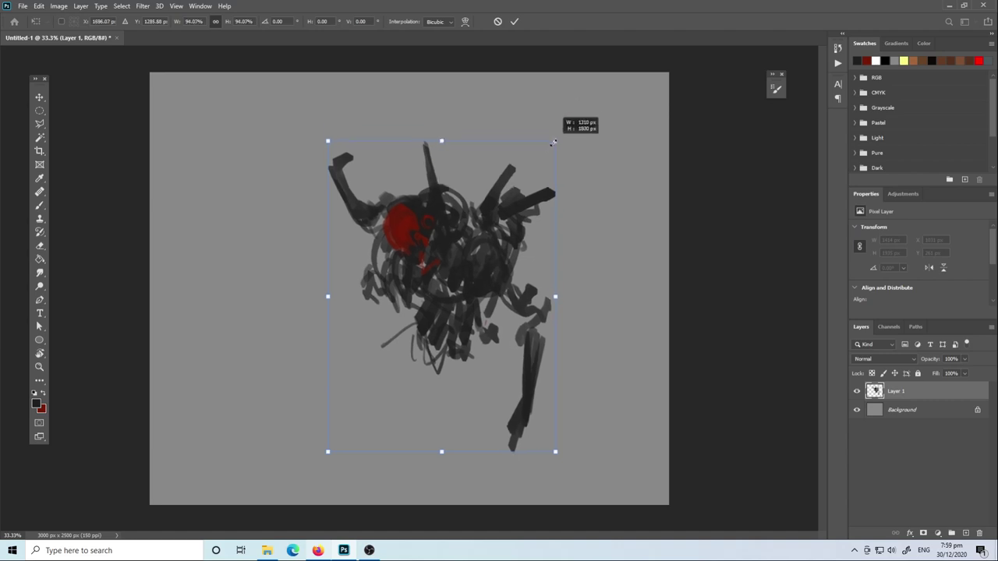
{"action": "mouse_move", "coordinate": [570, 123]}
{"action": "left_mouse_down"}
{"action": "mouse_move", "coordinate": [532, 173]}
{"action": "mouse_move", "coordinate": [549, 187]}
{"action": "left_mouse_up"}
{"action": "left_click_drag", "start_coordinate": [495, 236], "coordinate": [531, 173]}
{"action": "key", "text": "Return"}
Sketch thin curved lines for the left thigh beneath the body
{"action": "key", "text": "b"}
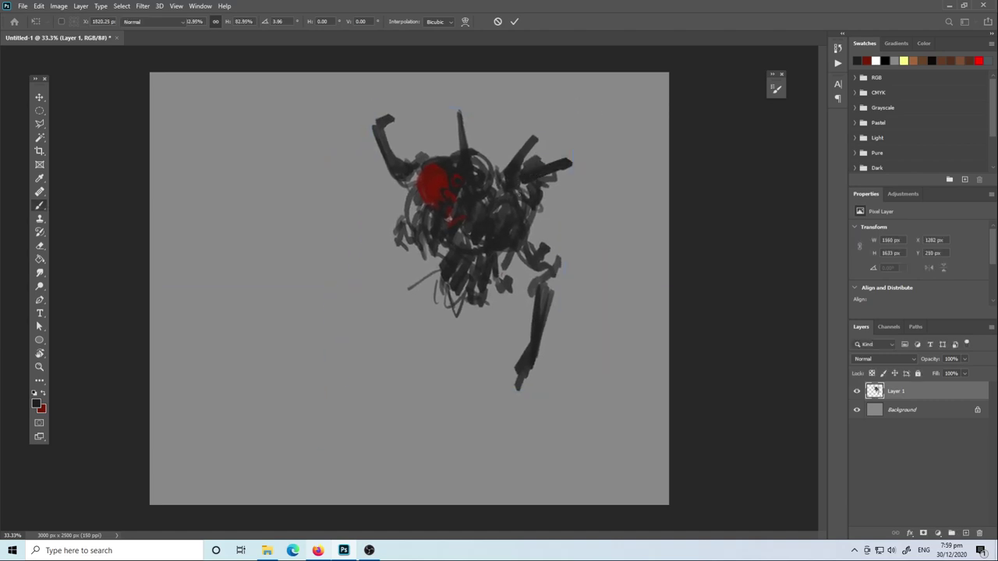
{"action": "left_click_drag", "start_coordinate": [440, 272], "coordinate": [361, 396]}
{"action": "key", "text": "ctrl+z"}
{"action": "mouse_move", "coordinate": [444, 282]}
{"action": "left_mouse_down"}
{"action": "mouse_move", "coordinate": [430, 306]}
{"action": "mouse_move", "coordinate": [455, 334]}
{"action": "left_mouse_up"}
{"action": "left_click_drag", "start_coordinate": [415, 292], "coordinate": [337, 392]}
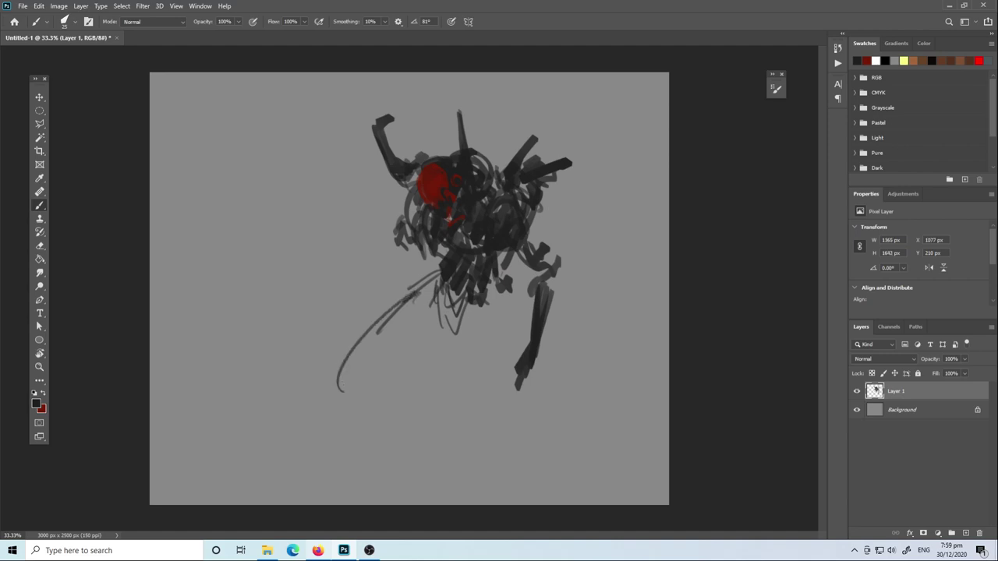
{"action": "mouse_move", "coordinate": [423, 283]}
{"action": "left_mouse_down"}
{"action": "mouse_move", "coordinate": [357, 355]}
{"action": "mouse_move", "coordinate": [379, 366]}
{"action": "mouse_move", "coordinate": [449, 319]}
{"action": "mouse_move", "coordinate": [382, 332]}
{"action": "mouse_move", "coordinate": [398, 312]}
{"action": "mouse_move", "coordinate": [377, 352]}
{"action": "mouse_move", "coordinate": [381, 343]}
{"action": "left_mouse_up"}
Outline the left knee and extend the lower left leg downward
{"action": "left_click_drag", "start_coordinate": [385, 304], "coordinate": [386, 399]}
{"action": "left_click_drag", "start_coordinate": [361, 351], "coordinate": [413, 376]}
{"action": "left_click_drag", "start_coordinate": [415, 378], "coordinate": [385, 462]}
{"action": "left_click_drag", "start_coordinate": [383, 398], "coordinate": [371, 493]}
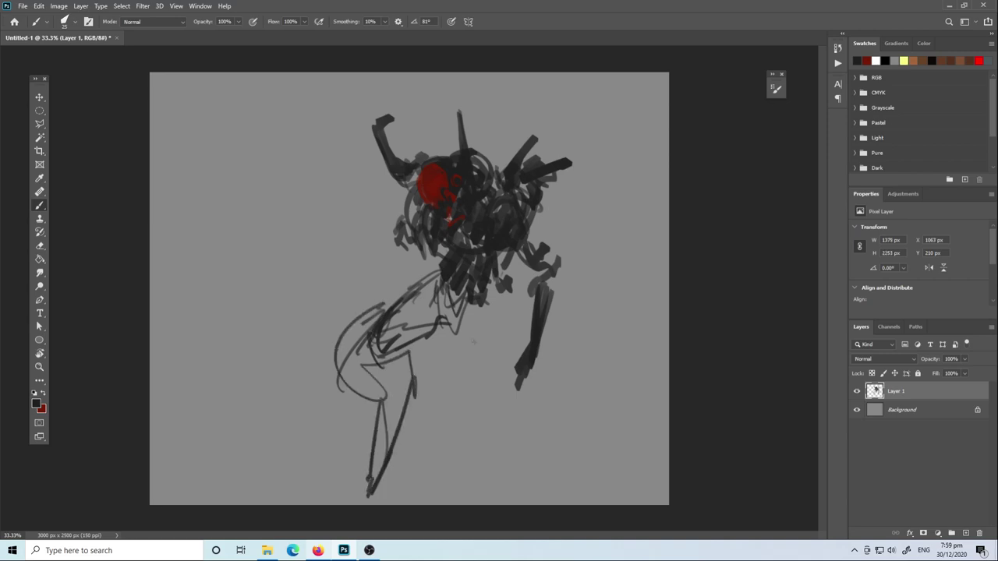
Outline the right thigh, knee and long lower leg, then shade the pelvis dark grey
{"action": "left_click_drag", "start_coordinate": [469, 320], "coordinate": [514, 361]}
{"action": "left_click_drag", "start_coordinate": [522, 296], "coordinate": [529, 352]}
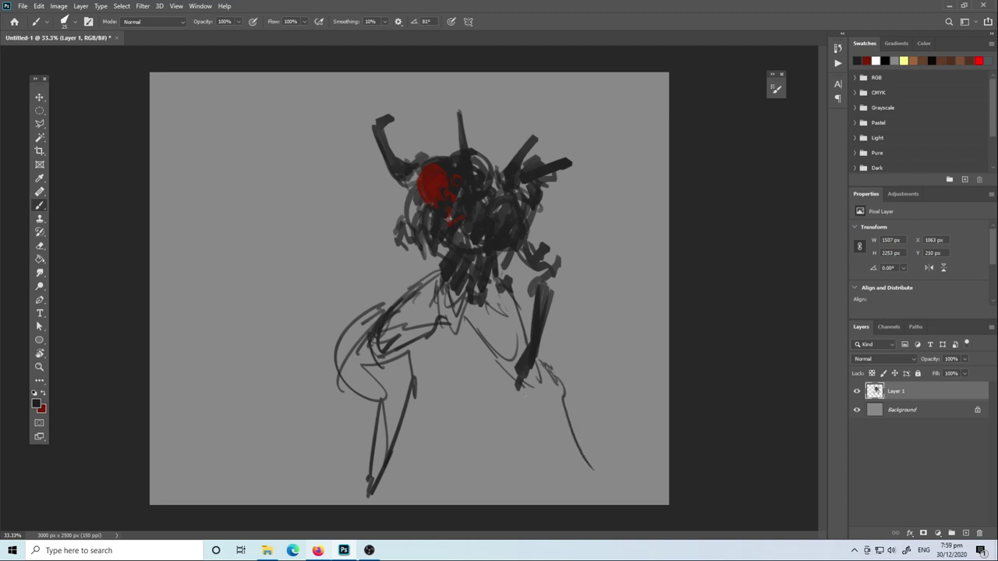
{"action": "key", "text": "ctrl+z"}
{"action": "left_click_drag", "start_coordinate": [550, 365], "coordinate": [548, 435]}
{"action": "left_click_drag", "start_coordinate": [546, 347], "coordinate": [547, 415]}
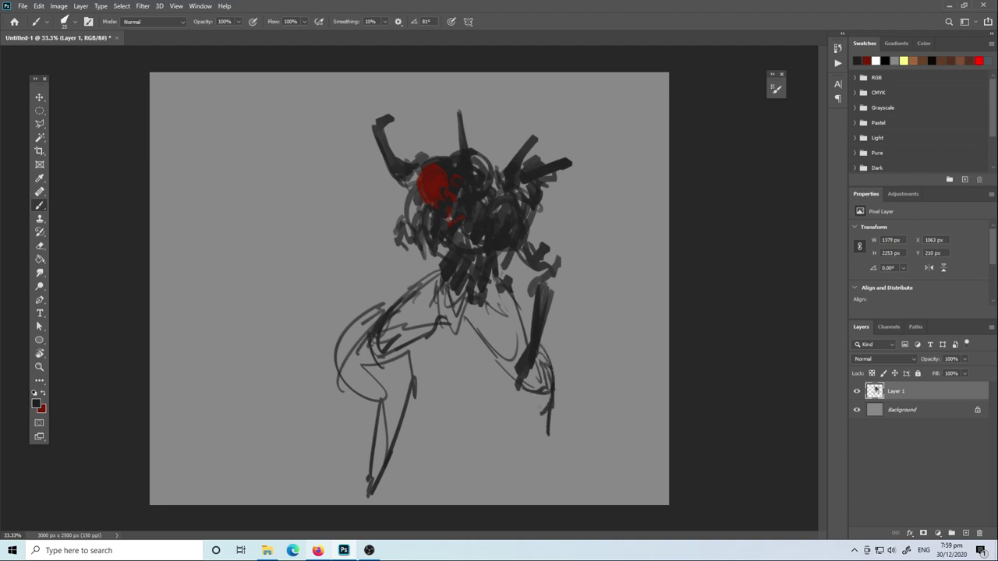
{"action": "mouse_move", "coordinate": [515, 331]}
{"action": "left_mouse_down"}
{"action": "mouse_move", "coordinate": [518, 397]}
{"action": "mouse_move", "coordinate": [493, 368]}
{"action": "mouse_move", "coordinate": [569, 484]}
{"action": "left_mouse_up"}
{"action": "left_click_drag", "start_coordinate": [544, 411], "coordinate": [577, 484]}
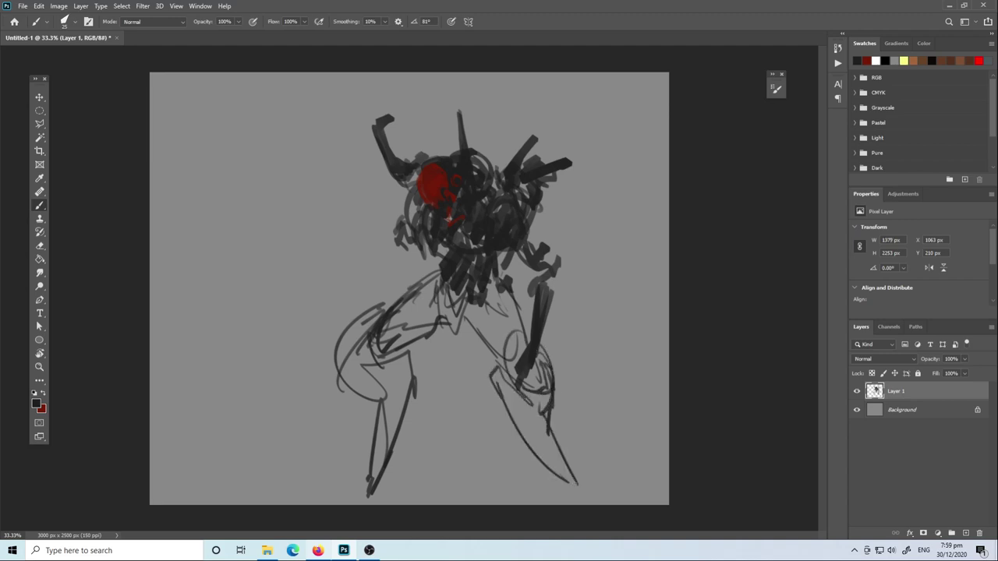
{"action": "mouse_move", "coordinate": [499, 397]}
{"action": "left_mouse_down"}
{"action": "mouse_move", "coordinate": [583, 502]}
{"action": "mouse_move", "coordinate": [597, 504]}
{"action": "left_mouse_up"}
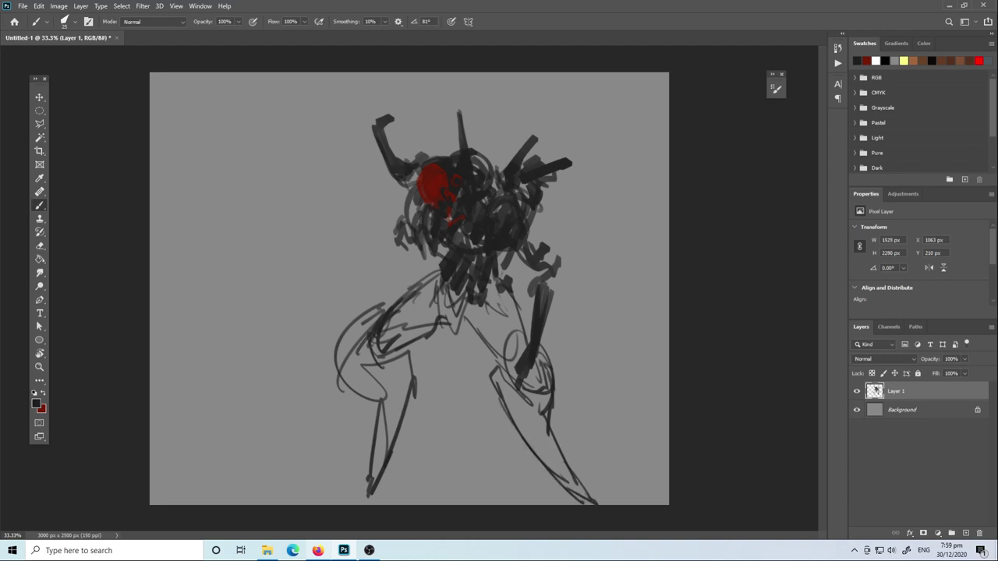
{"action": "mouse_move", "coordinate": [482, 294]}
{"action": "left_mouse_down"}
{"action": "mouse_move", "coordinate": [477, 331]}
{"action": "mouse_move", "coordinate": [490, 340]}
{"action": "mouse_move", "coordinate": [484, 327]}
{"action": "mouse_move", "coordinate": [507, 328]}
{"action": "left_mouse_up"}
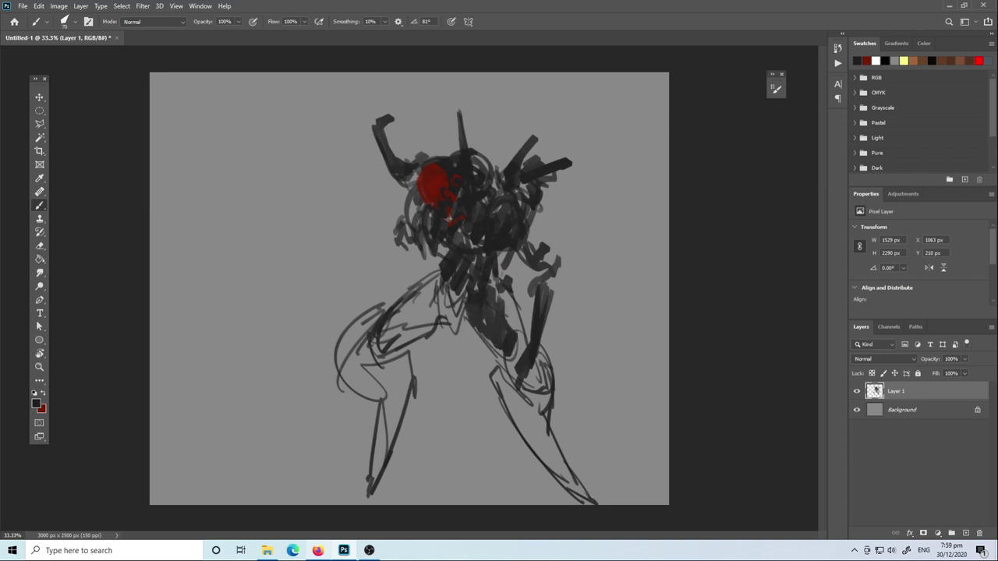
{"action": "key", "text": "ctrl+z"}
{"action": "key", "text": "ctrl+z"}
{"action": "key", "text": "ctrl+z"}
{"action": "left_click_drag", "start_coordinate": [481, 293], "coordinate": [471, 332]}
Paint red over the chest and pelvis, cover it with dark grey, and shade the right hip
{"action": "left_click_drag", "start_coordinate": [460, 281], "coordinate": [454, 304]}
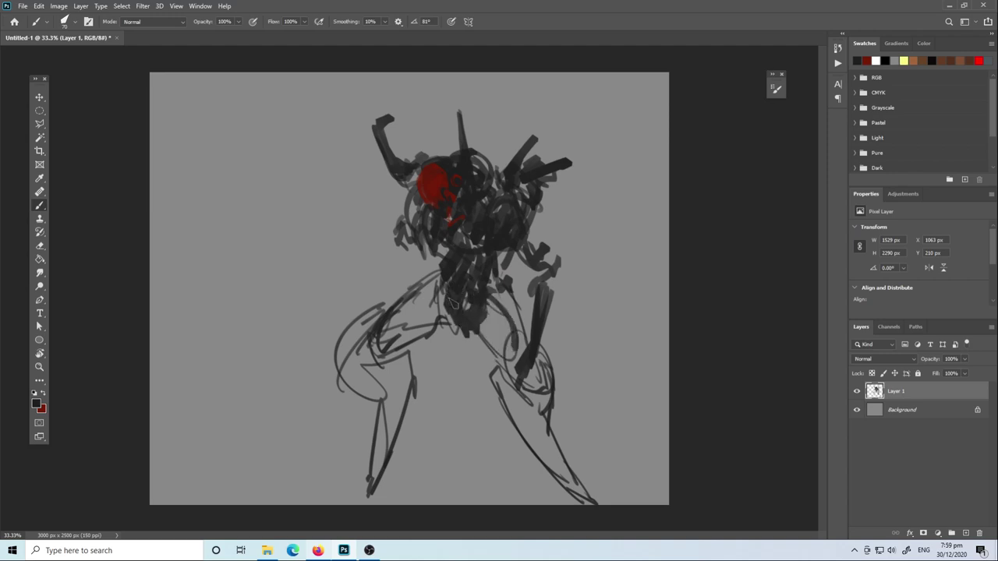
{"action": "key", "text": "x"}
{"action": "mouse_move", "coordinate": [492, 258]}
{"action": "left_mouse_down"}
{"action": "mouse_move", "coordinate": [446, 290]}
{"action": "mouse_move", "coordinate": [468, 315]}
{"action": "left_mouse_up"}
{"action": "key", "text": "x"}
{"action": "mouse_move", "coordinate": [499, 279]}
{"action": "left_mouse_down"}
{"action": "mouse_move", "coordinate": [460, 318]}
{"action": "mouse_move", "coordinate": [489, 311]}
{"action": "left_mouse_up"}
{"action": "left_click_drag", "start_coordinate": [463, 310], "coordinate": [452, 326]}
{"action": "mouse_move", "coordinate": [517, 274]}
{"action": "left_mouse_down"}
{"action": "mouse_move", "coordinate": [499, 295]}
{"action": "mouse_move", "coordinate": [515, 312]}
{"action": "mouse_move", "coordinate": [488, 337]}
{"action": "mouse_move", "coordinate": [512, 344]}
{"action": "left_mouse_up"}
Shade the left thigh and hip in dark grey
{"action": "mouse_move", "coordinate": [437, 279]}
{"action": "left_mouse_down"}
{"action": "mouse_move", "coordinate": [426, 300]}
{"action": "mouse_move", "coordinate": [382, 313]}
{"action": "left_mouse_up"}
{"action": "left_click_drag", "start_coordinate": [409, 313], "coordinate": [388, 332]}
{"action": "left_click_drag", "start_coordinate": [426, 287], "coordinate": [399, 320]}
{"action": "left_click_drag", "start_coordinate": [439, 282], "coordinate": [421, 304]}
{"action": "left_click_drag", "start_coordinate": [442, 282], "coordinate": [394, 304]}
Erase the stray grey streaks beside the right leg, enlarging the eraser to 150
{"action": "key", "text": "e"}
{"action": "left_click_drag", "start_coordinate": [557, 260], "coordinate": [542, 310]}
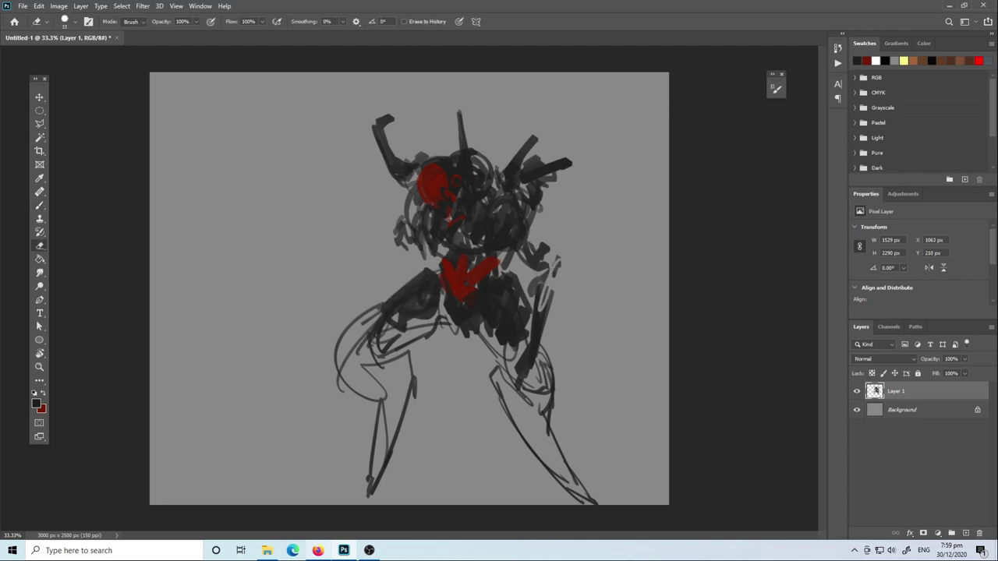
{"action": "left_click_drag", "start_coordinate": [541, 276], "coordinate": [537, 317]}
{"action": "key", "text": "bracketright"}
{"action": "key", "text": "bracketright"}
{"action": "key", "text": "bracketright"}
{"action": "mouse_move", "coordinate": [549, 217]}
{"action": "left_mouse_down"}
{"action": "mouse_move", "coordinate": [512, 271]}
{"action": "mouse_move", "coordinate": [538, 330]}
{"action": "mouse_move", "coordinate": [495, 360]}
{"action": "mouse_move", "coordinate": [503, 407]}
{"action": "left_mouse_up"}
Fill the right leg, left thigh, and left knee and lower leg with dark shading
{"action": "key", "text": "b"}
{"action": "mouse_move", "coordinate": [521, 370]}
{"action": "left_mouse_down"}
{"action": "mouse_move", "coordinate": [517, 434]}
{"action": "mouse_move", "coordinate": [572, 496]}
{"action": "left_mouse_up"}
{"action": "left_click_drag", "start_coordinate": [549, 429], "coordinate": [563, 478]}
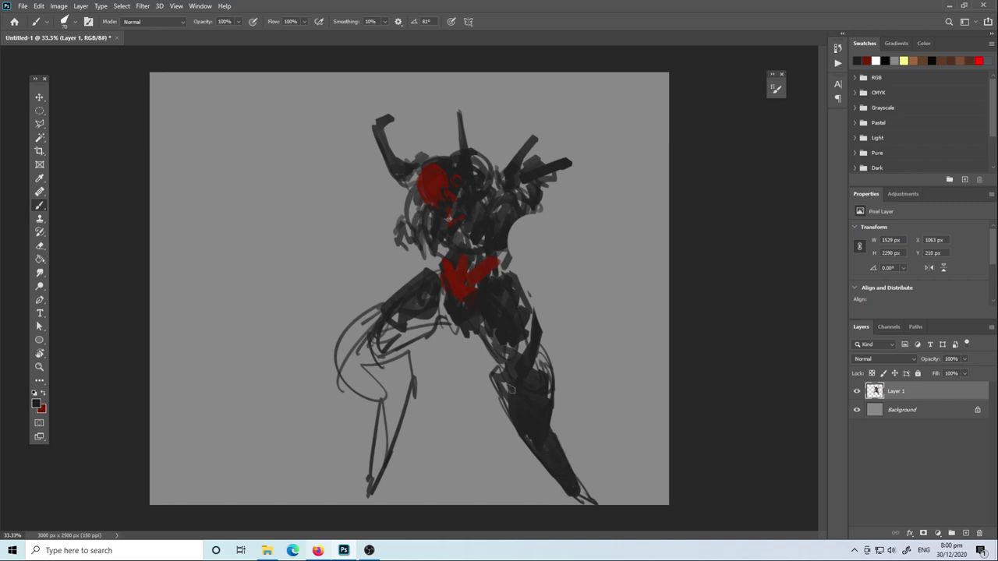
{"action": "left_click_drag", "start_coordinate": [517, 347], "coordinate": [499, 398]}
{"action": "mouse_move", "coordinate": [376, 321]}
{"action": "left_mouse_down"}
{"action": "mouse_move", "coordinate": [346, 370]}
{"action": "mouse_move", "coordinate": [357, 384]}
{"action": "mouse_move", "coordinate": [433, 315]}
{"action": "mouse_move", "coordinate": [363, 360]}
{"action": "mouse_move", "coordinate": [367, 397]}
{"action": "mouse_move", "coordinate": [399, 399]}
{"action": "left_mouse_up"}
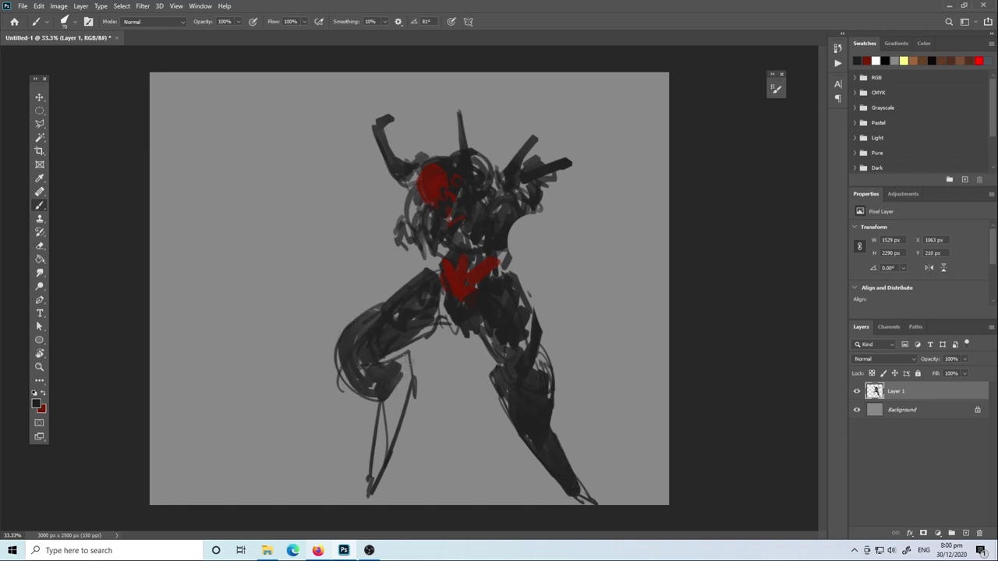
{"action": "left_click_drag", "start_coordinate": [409, 364], "coordinate": [371, 480]}
{"action": "left_click_drag", "start_coordinate": [534, 355], "coordinate": [536, 382]}
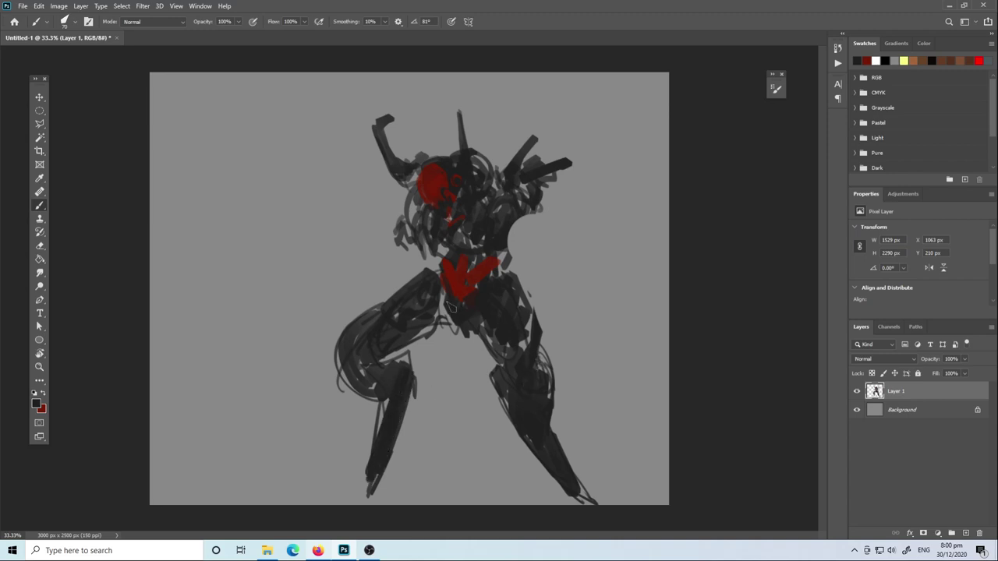
{"action": "left_click_drag", "start_coordinate": [452, 295], "coordinate": [427, 310]}
Paint red armour over the right thigh
{"action": "key", "text": "x"}
{"action": "left_click_drag", "start_coordinate": [520, 357], "coordinate": [527, 320]}
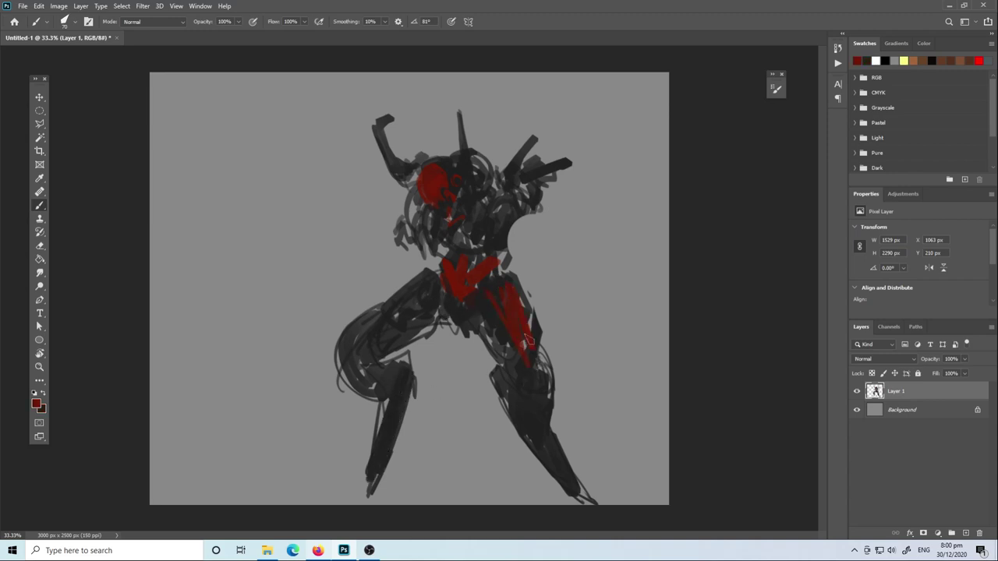
{"action": "mouse_move", "coordinate": [519, 282]}
{"action": "left_mouse_down"}
{"action": "mouse_move", "coordinate": [538, 335]}
{"action": "mouse_move", "coordinate": [554, 343]}
{"action": "mouse_move", "coordinate": [536, 329]}
{"action": "mouse_move", "coordinate": [538, 355]}
{"action": "left_mouse_up"}
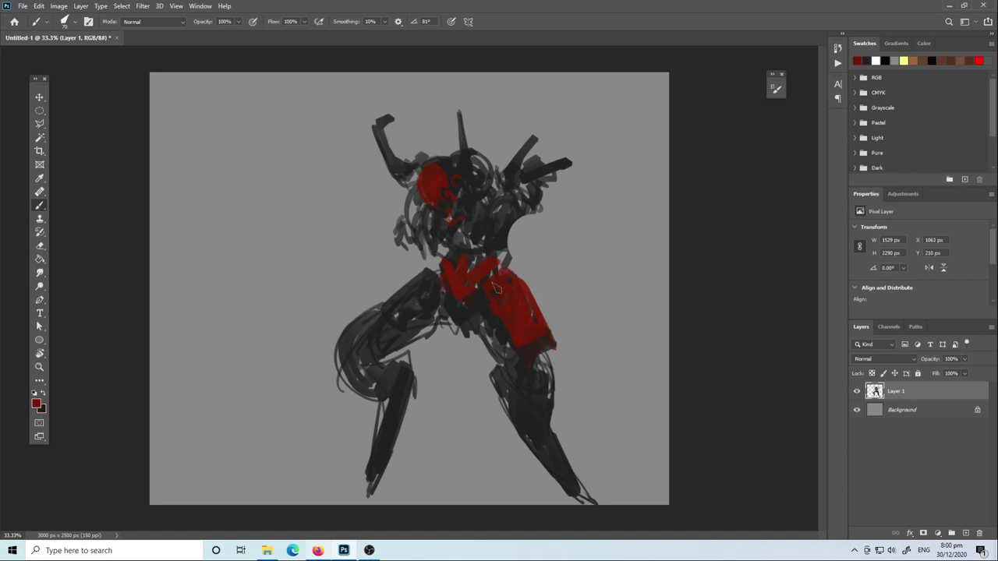
{"action": "key", "text": "x"}
{"action": "key", "text": "ctrl"}
Add red armour to the left upper thigh, darken the right shoulder, and sketch a blade
{"action": "key", "text": "x"}
{"action": "left_click_drag", "start_coordinate": [423, 279], "coordinate": [376, 311]}
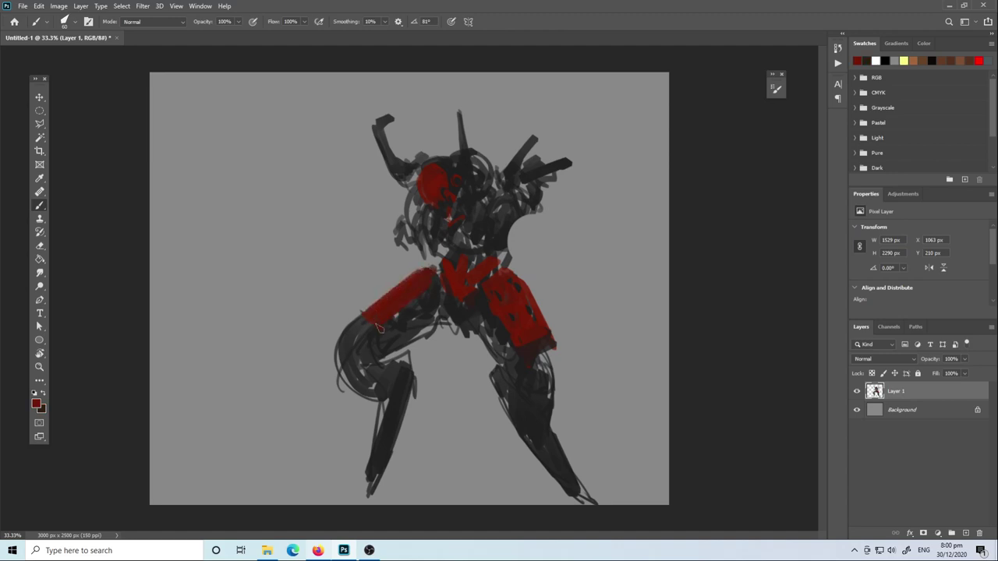
{"action": "key", "text": "x"}
{"action": "key", "text": "x"}
{"action": "mouse_move", "coordinate": [493, 201]}
{"action": "left_mouse_down"}
{"action": "mouse_move", "coordinate": [545, 243]}
{"action": "mouse_move", "coordinate": [524, 264]}
{"action": "mouse_move", "coordinate": [600, 351]}
{"action": "left_mouse_up"}
{"action": "left_click_drag", "start_coordinate": [552, 293], "coordinate": [624, 412]}
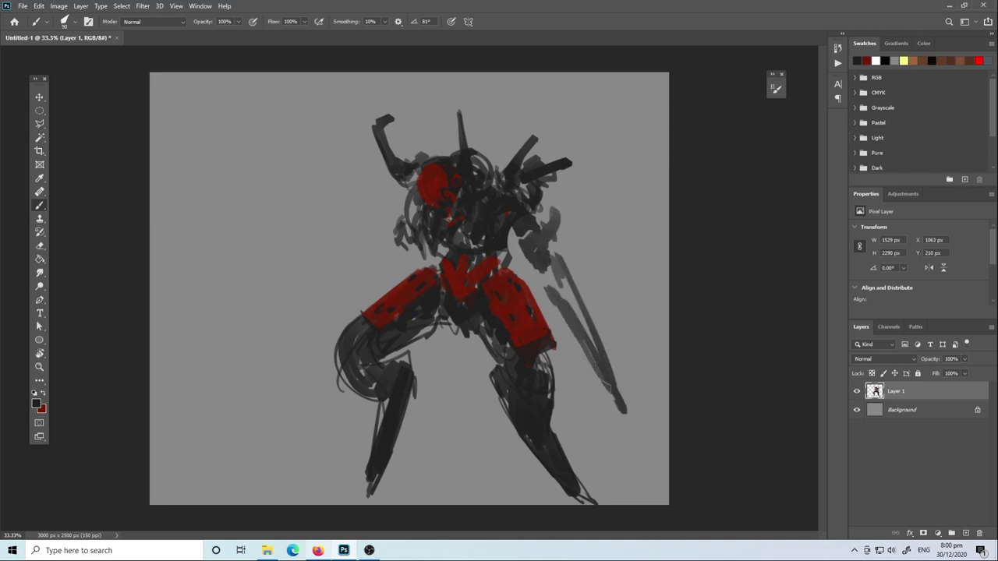
Undo the blade strokes, then paint red and dark strokes over the head's right side
{"action": "left_click_drag", "start_coordinate": [601, 379], "coordinate": [617, 407]}
{"action": "key", "text": "ctrl+z"}
{"action": "key", "text": "ctrl+z"}
{"action": "key", "text": "ctrl+z"}
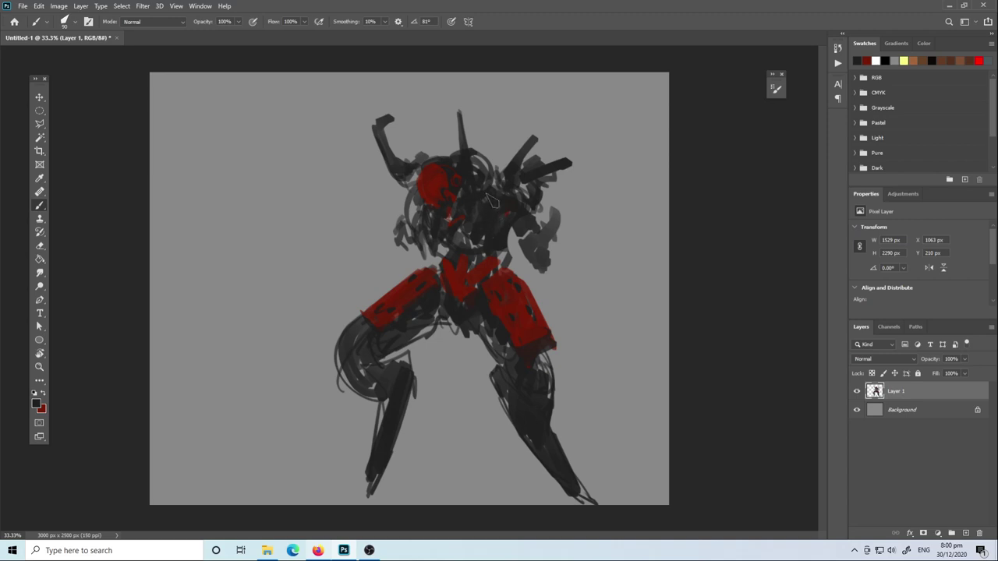
{"action": "left_click", "coordinate": [448, 185], "text": "alt"}
{"action": "left_click_drag", "start_coordinate": [452, 175], "coordinate": [460, 201]}
{"action": "key", "text": "x"}
{"action": "left_click_drag", "start_coordinate": [460, 159], "coordinate": [440, 200]}
Pick the saved dark red and cut dark detail strokes through the red head plate
{"action": "left_click", "coordinate": [451, 178], "text": "alt"}
{"action": "key", "text": "x"}
{"action": "mouse_move", "coordinate": [443, 176]}
{"action": "left_mouse_down"}
{"action": "mouse_move", "coordinate": [457, 170]}
{"action": "mouse_move", "coordinate": [445, 199]}
{"action": "mouse_move", "coordinate": [453, 214]}
{"action": "left_mouse_up"}
{"action": "mouse_move", "coordinate": [475, 183]}
{"action": "left_mouse_down"}
{"action": "mouse_move", "coordinate": [487, 180]}
{"action": "mouse_move", "coordinate": [450, 178]}
{"action": "left_mouse_up"}
{"action": "key", "text": "x"}
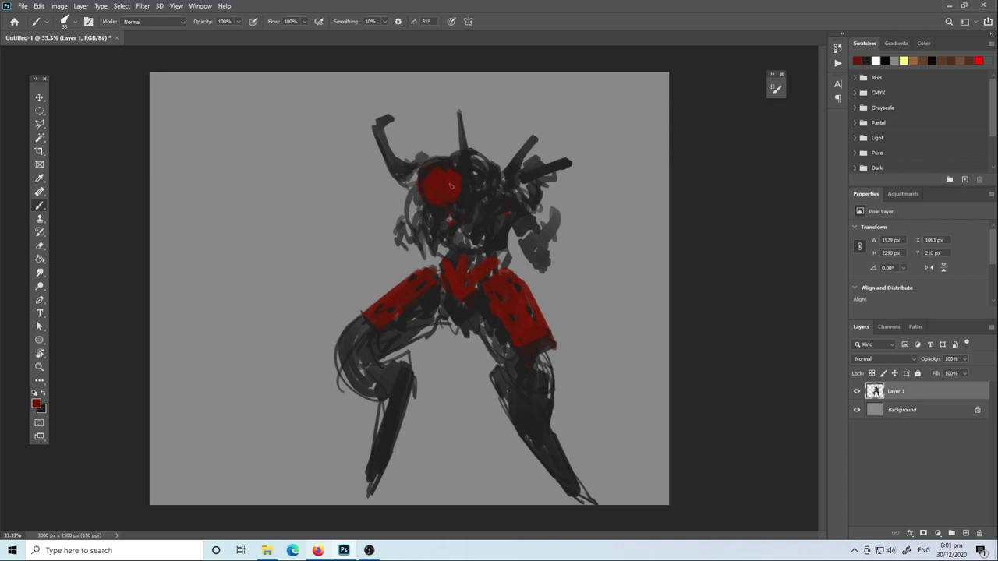
{"action": "key", "text": "x"}
{"action": "key", "text": "x"}
{"action": "key", "text": "x"}
{"action": "key", "text": "x"}
Pick dark red from Swatches and sketch strokes by the head, undoing two false starts
{"action": "left_click", "coordinate": [464, 207], "text": "alt"}
{"action": "key", "text": "x"}
{"action": "key", "text": "x"}
{"action": "key", "text": "x"}
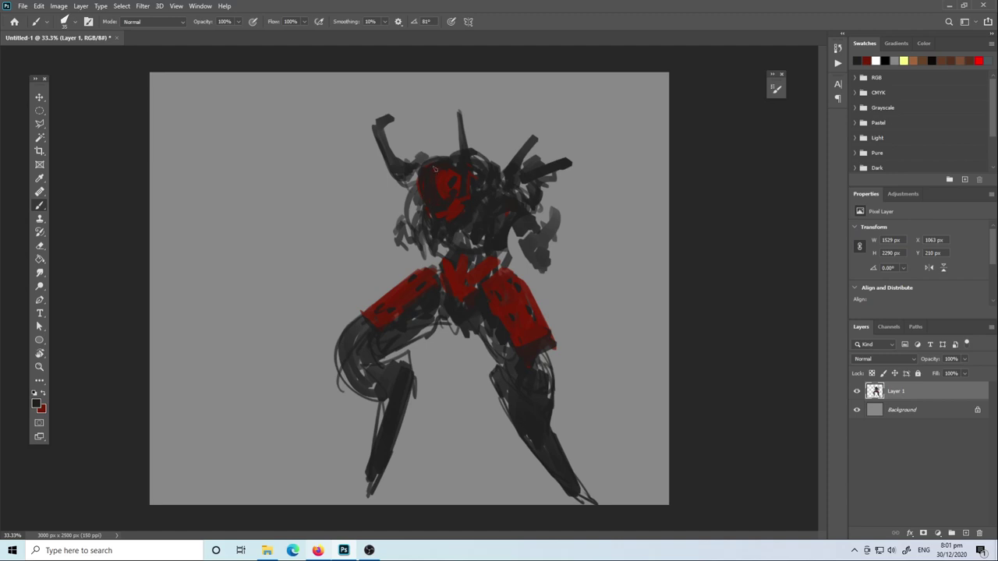
{"action": "key", "text": "x"}
{"action": "key", "text": "x"}
{"action": "mouse_move", "coordinate": [414, 201]}
{"action": "left_mouse_down"}
{"action": "mouse_move", "coordinate": [407, 233]}
{"action": "mouse_move", "coordinate": [428, 221]}
{"action": "mouse_move", "coordinate": [374, 220]}
{"action": "mouse_move", "coordinate": [381, 225]}
{"action": "mouse_move", "coordinate": [272, 266]}
{"action": "left_mouse_up"}
{"action": "key", "text": "ctrl+z"}
{"action": "key", "text": "ctrl+z"}
{"action": "key", "text": "ctrl+z"}
{"action": "mouse_move", "coordinate": [400, 237]}
{"action": "left_mouse_down"}
{"action": "mouse_move", "coordinate": [388, 248]}
{"action": "mouse_move", "coordinate": [417, 255]}
{"action": "mouse_move", "coordinate": [409, 264]}
{"action": "mouse_move", "coordinate": [373, 271]}
{"action": "mouse_move", "coordinate": [269, 339]}
{"action": "mouse_move", "coordinate": [272, 362]}
{"action": "left_mouse_up"}
{"action": "key", "text": "ctrl+z"}
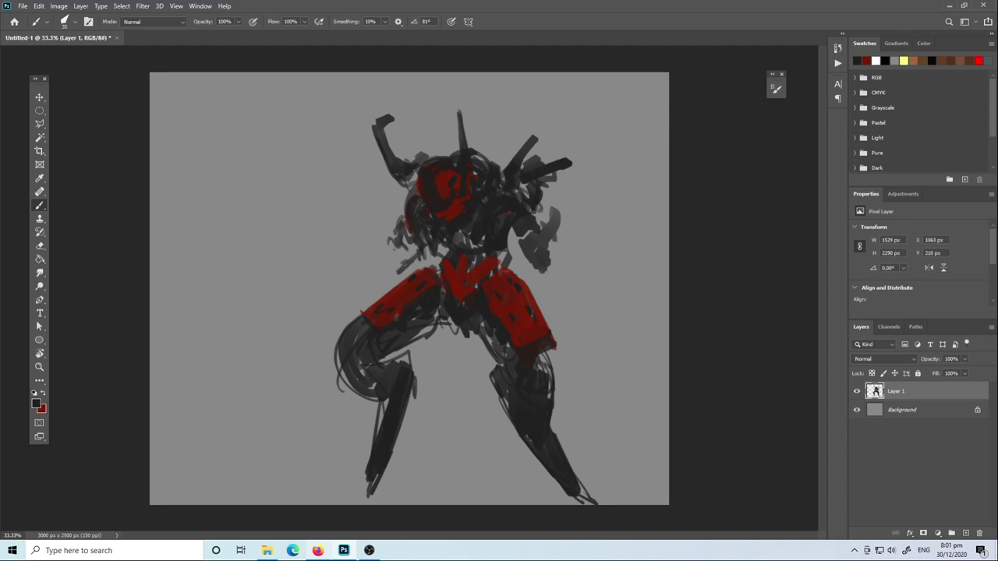
Sketch a dark arm reaching down-left from the mech's hip
{"action": "mouse_move", "coordinate": [408, 260]}
{"action": "left_mouse_down"}
{"action": "mouse_move", "coordinate": [336, 320]}
{"action": "mouse_move", "coordinate": [406, 266]}
{"action": "left_mouse_up"}
{"action": "left_click_drag", "start_coordinate": [397, 233], "coordinate": [395, 256]}
{"action": "left_click_drag", "start_coordinate": [361, 293], "coordinate": [312, 349]}
Paint a dark jointed right arm hanging from the shoulder, ending in a small clawed hand
{"action": "mouse_move", "coordinate": [551, 249]}
{"action": "left_mouse_down"}
{"action": "mouse_move", "coordinate": [573, 266]}
{"action": "mouse_move", "coordinate": [549, 273]}
{"action": "mouse_move", "coordinate": [590, 279]}
{"action": "mouse_move", "coordinate": [607, 358]}
{"action": "left_mouse_up"}
{"action": "left_click_drag", "start_coordinate": [562, 270], "coordinate": [611, 359]}
{"action": "left_click_drag", "start_coordinate": [552, 255], "coordinate": [600, 338]}
{"action": "mouse_move", "coordinate": [546, 273]}
{"action": "left_mouse_down"}
{"action": "mouse_move", "coordinate": [578, 303]}
{"action": "mouse_move", "coordinate": [566, 297]}
{"action": "mouse_move", "coordinate": [608, 371]}
{"action": "mouse_move", "coordinate": [622, 377]}
{"action": "mouse_move", "coordinate": [613, 394]}
{"action": "left_mouse_up"}
{"action": "left_click_drag", "start_coordinate": [589, 344], "coordinate": [597, 370]}
{"action": "left_click_drag", "start_coordinate": [591, 362], "coordinate": [600, 379]}
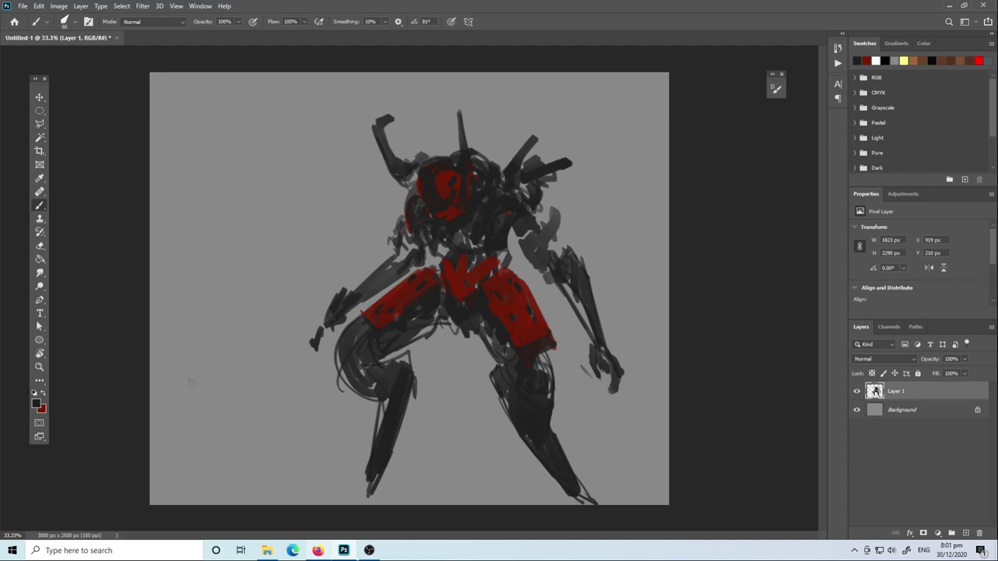
Set the paint colour to a dark olive in the Color Picker
{"action": "key", "text": "x"}
{"action": "left_click", "coordinate": [36, 403]}
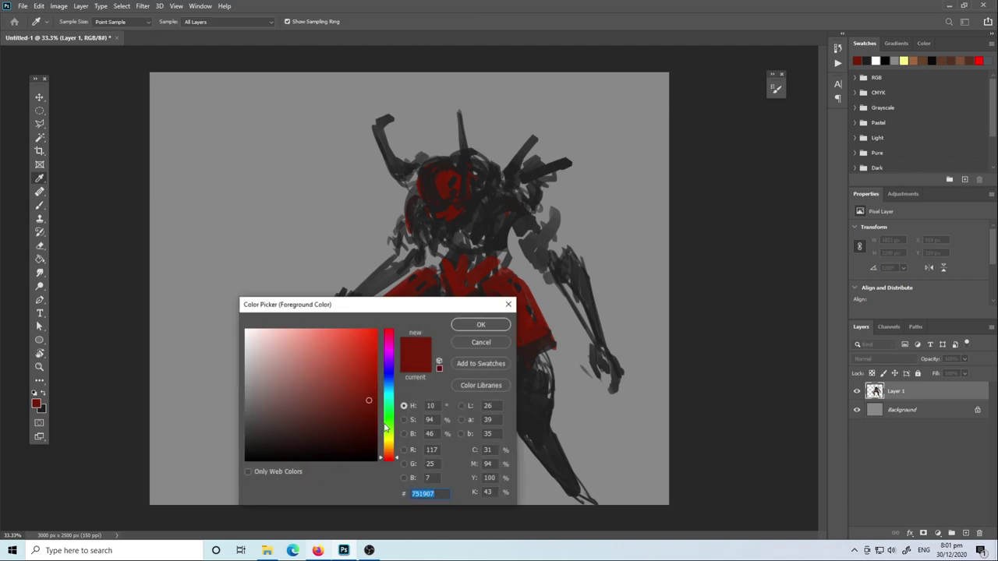
{"action": "left_click_drag", "start_coordinate": [388, 428], "coordinate": [388, 440]}
{"action": "left_click", "coordinate": [291, 418]}
{"action": "left_click", "coordinate": [479, 325]}
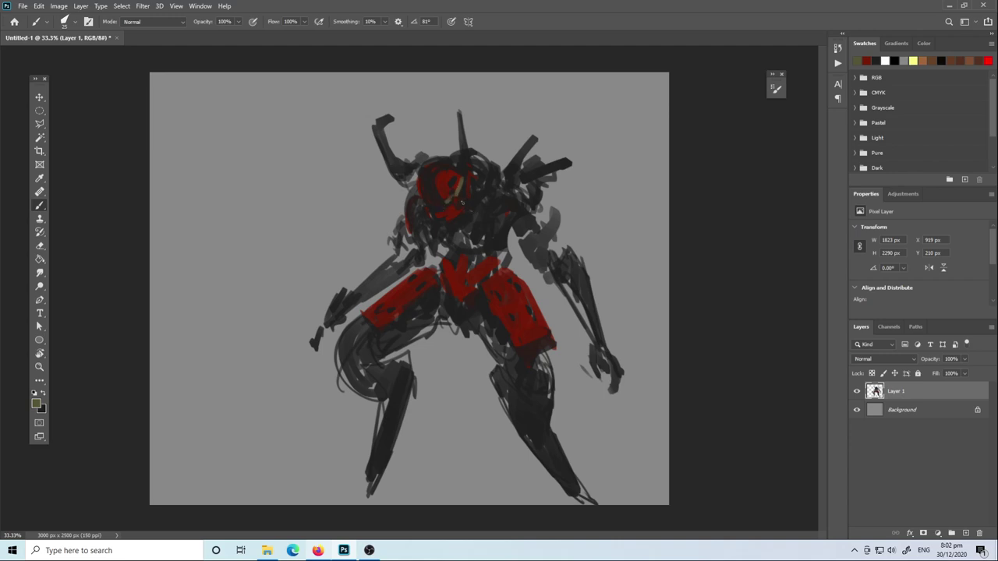
Brush olive armour plates on the chest, with dark strokes over the head and right forearm
{"action": "left_click_drag", "start_coordinate": [462, 187], "coordinate": [467, 178]}
{"action": "key", "text": "x"}
{"action": "key", "text": "x"}
{"action": "key", "text": "x"}
{"action": "left_click_drag", "start_coordinate": [446, 201], "coordinate": [463, 176]}
{"action": "key", "text": "x"}
{"action": "mouse_move", "coordinate": [469, 212]}
{"action": "left_mouse_down"}
{"action": "mouse_move", "coordinate": [491, 195]}
{"action": "mouse_move", "coordinate": [488, 203]}
{"action": "mouse_move", "coordinate": [502, 200]}
{"action": "mouse_move", "coordinate": [454, 244]}
{"action": "mouse_move", "coordinate": [459, 226]}
{"action": "mouse_move", "coordinate": [468, 248]}
{"action": "mouse_move", "coordinate": [499, 232]}
{"action": "mouse_move", "coordinate": [586, 301]}
{"action": "left_mouse_up"}
{"action": "key", "text": "x"}
{"action": "key", "text": "x"}
{"action": "key", "text": "x"}
{"action": "mouse_move", "coordinate": [410, 265]}
{"action": "left_mouse_down"}
{"action": "mouse_move", "coordinate": [386, 274]}
{"action": "mouse_move", "coordinate": [355, 310]}
{"action": "left_mouse_up"}
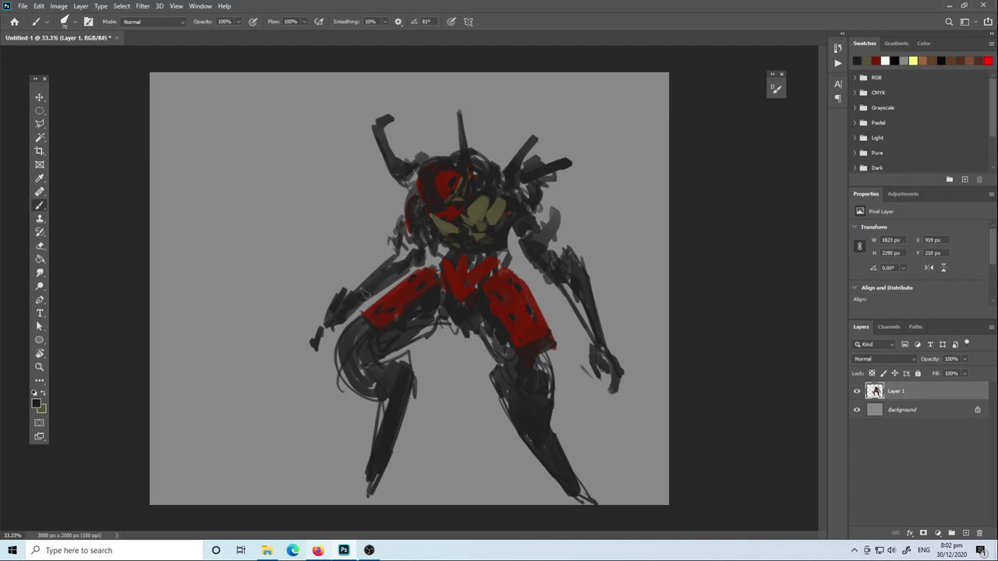
Sketch a curved dark horn on the head's left side and darken the red head plate
{"action": "mouse_move", "coordinate": [420, 176]}
{"action": "left_mouse_down"}
{"action": "mouse_move", "coordinate": [410, 194]}
{"action": "mouse_move", "coordinate": [379, 198]}
{"action": "left_mouse_up"}
{"action": "mouse_move", "coordinate": [358, 146]}
{"action": "left_mouse_down"}
{"action": "mouse_move", "coordinate": [383, 195]}
{"action": "mouse_move", "coordinate": [421, 196]}
{"action": "mouse_move", "coordinate": [381, 173]}
{"action": "left_mouse_up"}
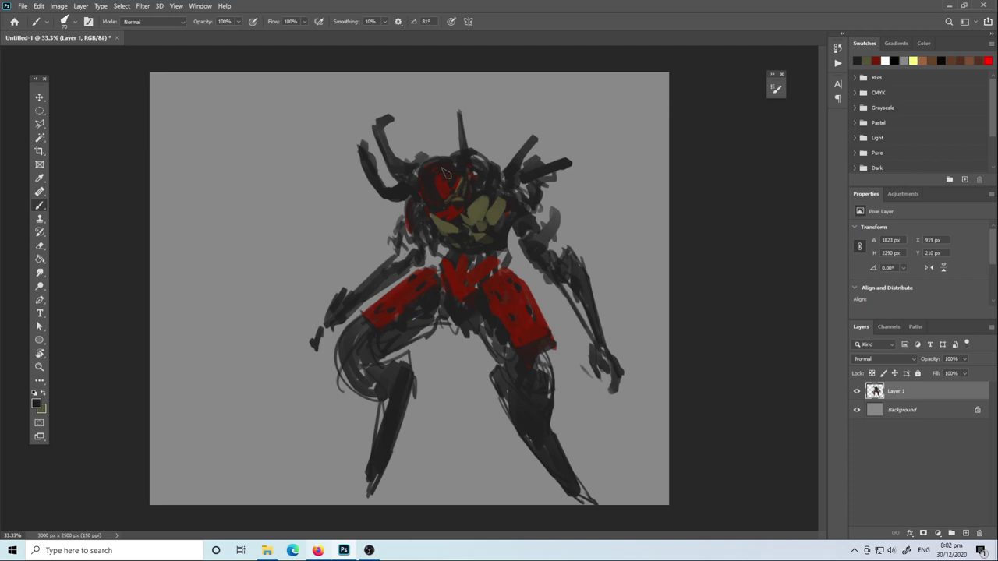
{"action": "left_click_drag", "start_coordinate": [457, 170], "coordinate": [450, 187]}
Sample the dark red from the painting and brush more red onto the head
{"action": "left_click", "coordinate": [35, 403]}
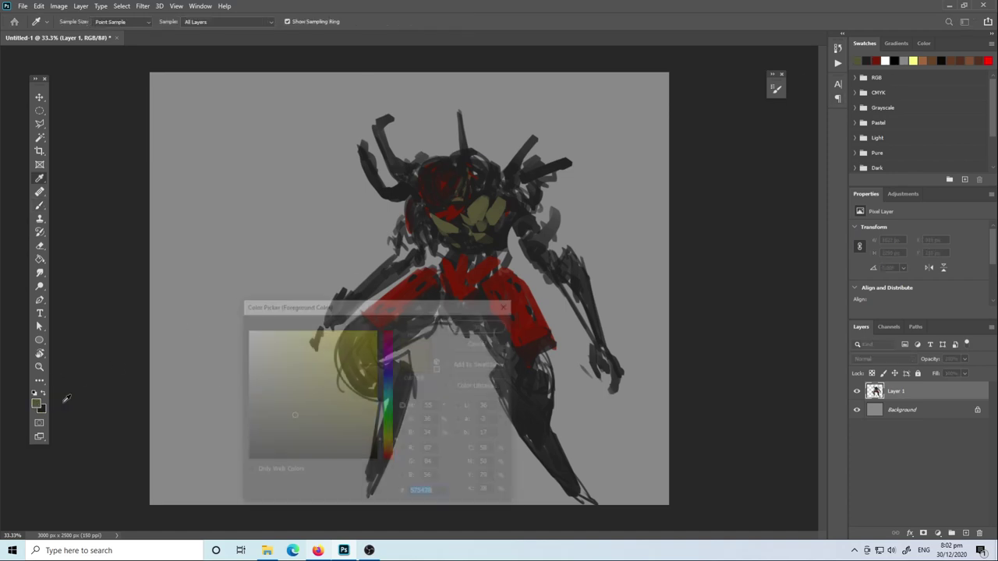
{"action": "left_click", "coordinate": [466, 274]}
{"action": "left_click", "coordinate": [460, 323]}
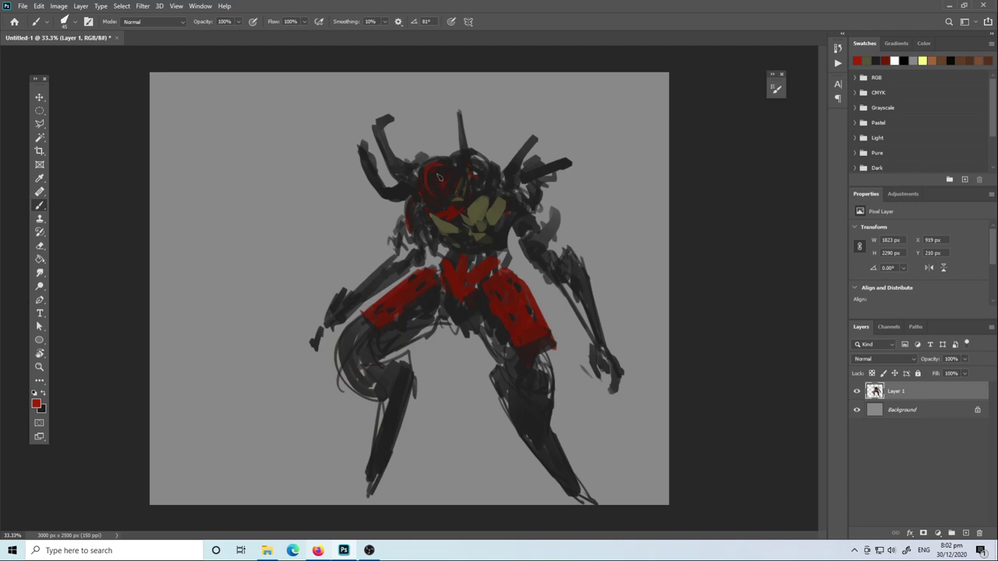
{"action": "mouse_move", "coordinate": [439, 178]}
{"action": "left_mouse_down"}
{"action": "mouse_move", "coordinate": [449, 178]}
{"action": "mouse_move", "coordinate": [427, 183]}
{"action": "mouse_move", "coordinate": [457, 167]}
{"action": "left_mouse_up"}
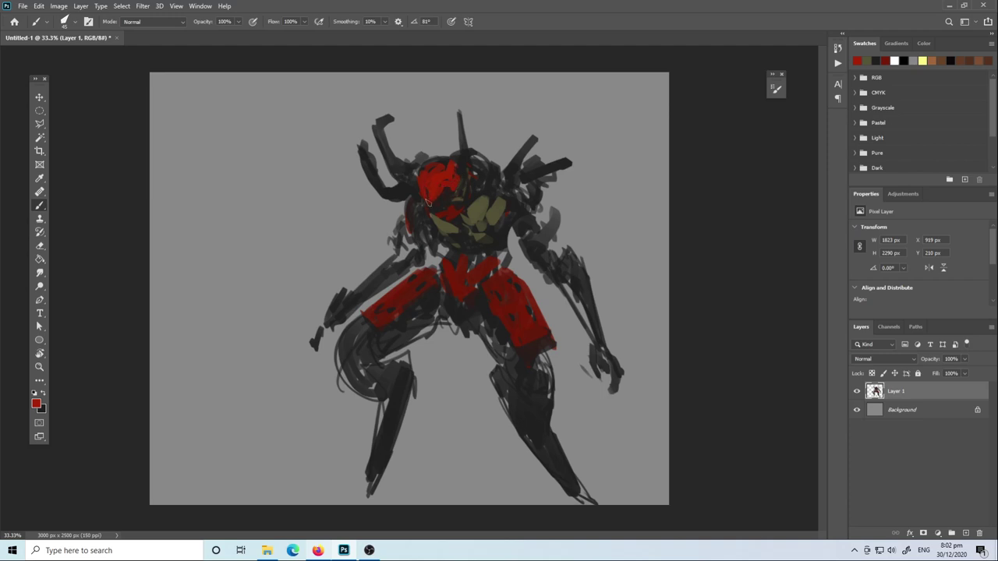
Draw short dark vertical detail lines across the head in black
{"action": "key", "text": "x"}
{"action": "key", "text": "x"}
{"action": "key", "text": "x"}
{"action": "key", "text": "x"}
{"action": "key", "text": "x"}
{"action": "mouse_move", "coordinate": [421, 156]}
{"action": "left_mouse_down"}
{"action": "mouse_move", "coordinate": [422, 137]}
{"action": "mouse_move", "coordinate": [422, 164]}
{"action": "left_mouse_up"}
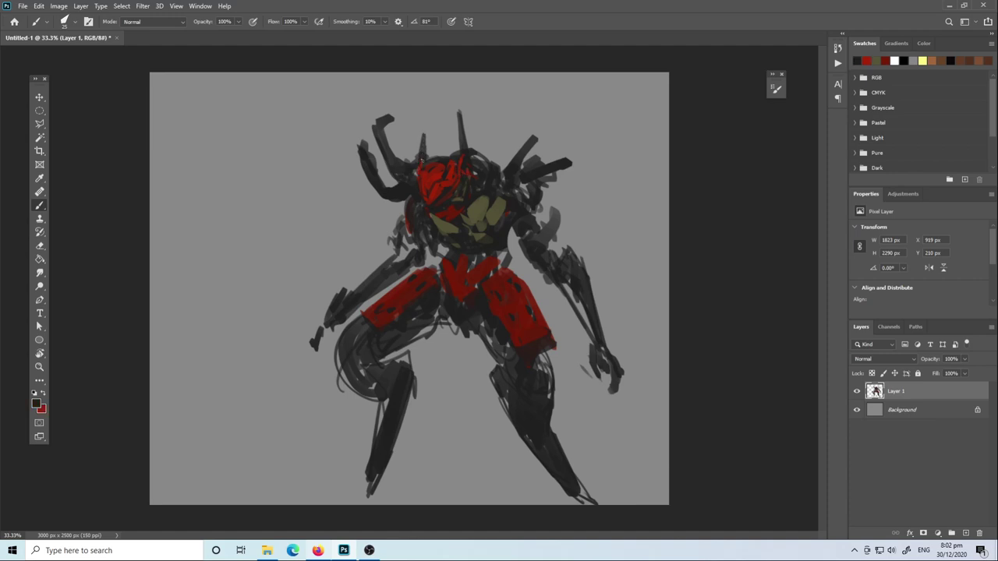
{"action": "left_click_drag", "start_coordinate": [495, 169], "coordinate": [496, 156]}
{"action": "key", "text": "x"}
{"action": "key", "text": "x"}
{"action": "key", "text": "x"}
Try a bright green paint colour, then undo the yellow-green test stroke on the head
{"action": "left_click", "coordinate": [35, 403]}
{"action": "left_click_drag", "start_coordinate": [388, 446], "coordinate": [390, 439]}
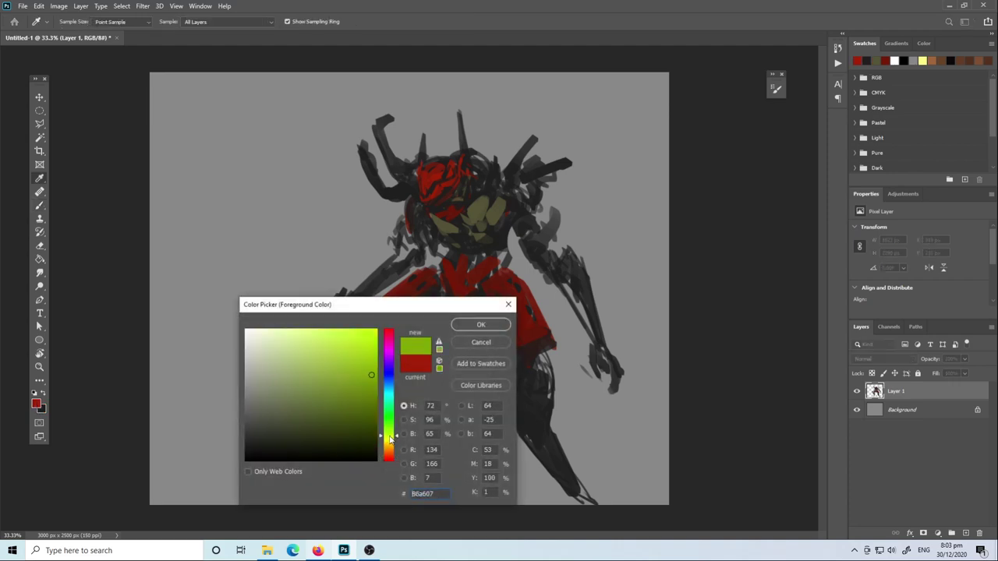
{"action": "left_click", "coordinate": [480, 324]}
{"action": "key", "text": "b"}
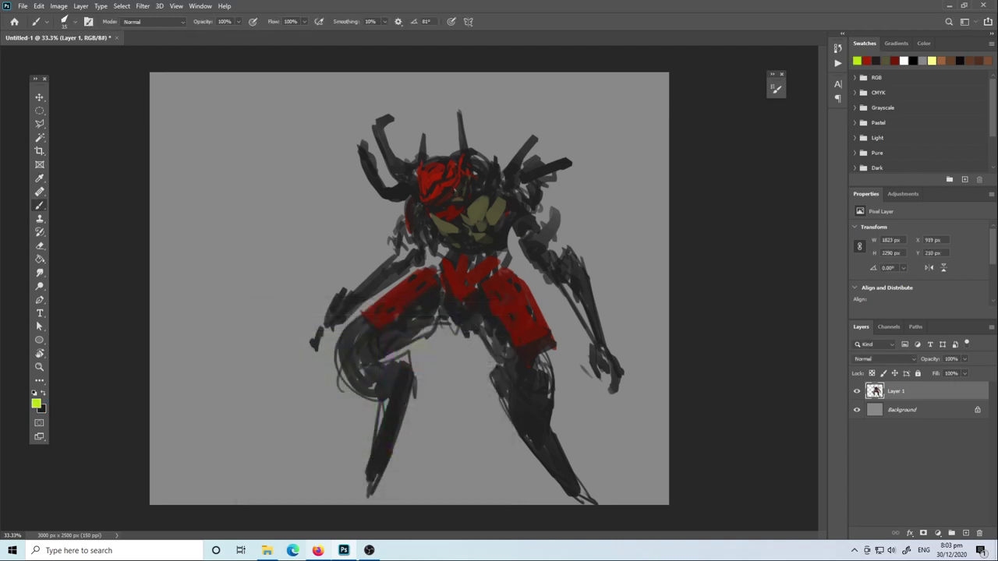
{"action": "key", "text": "ctrl+z"}
Paint olive across the chest and shoulder, alternating sampled olive and near-black
{"action": "left_click", "coordinate": [483, 207], "text": "alt"}
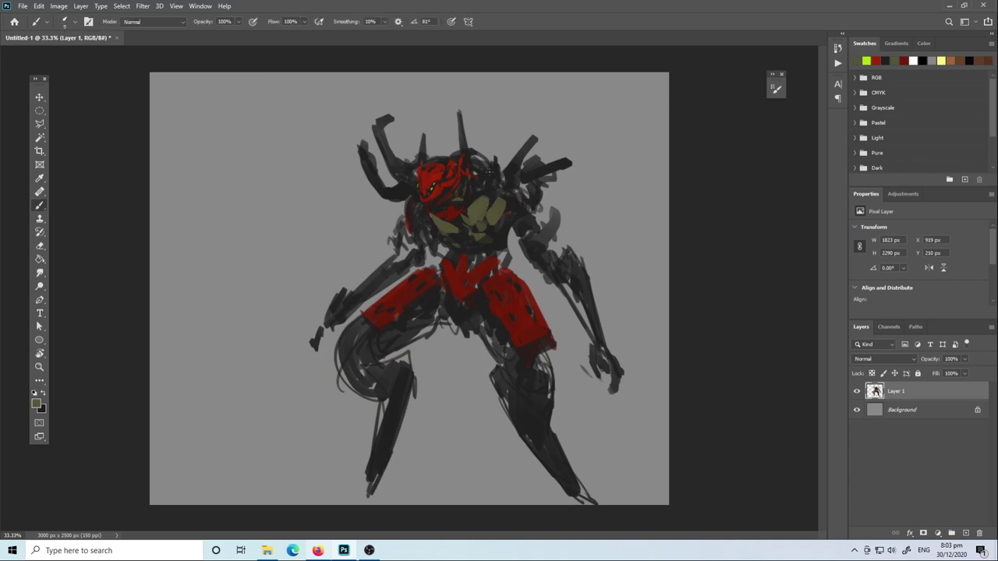
{"action": "mouse_move", "coordinate": [483, 164]}
{"action": "left_mouse_down"}
{"action": "mouse_move", "coordinate": [488, 191]}
{"action": "mouse_move", "coordinate": [524, 205]}
{"action": "mouse_move", "coordinate": [487, 228]}
{"action": "left_mouse_up"}
{"action": "left_click", "coordinate": [491, 187], "text": "alt"}
{"action": "left_click", "coordinate": [511, 221], "text": "alt"}
{"action": "left_click", "coordinate": [521, 209], "text": "alt"}
{"action": "left_click", "coordinate": [457, 211], "text": "alt"}
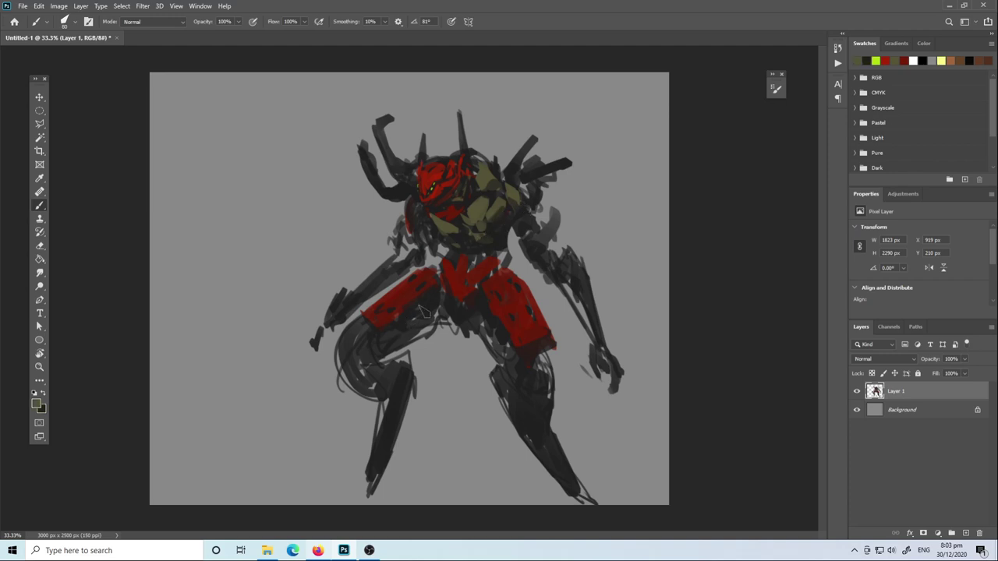
Add an olive stroke on the left thigh and thin dark lines down both legs
{"action": "mouse_move", "coordinate": [421, 313]}
{"action": "left_mouse_down"}
{"action": "mouse_move", "coordinate": [355, 343]}
{"action": "mouse_move", "coordinate": [380, 400]}
{"action": "mouse_move", "coordinate": [405, 393]}
{"action": "left_mouse_up"}
{"action": "left_click", "coordinate": [355, 347], "text": "alt"}
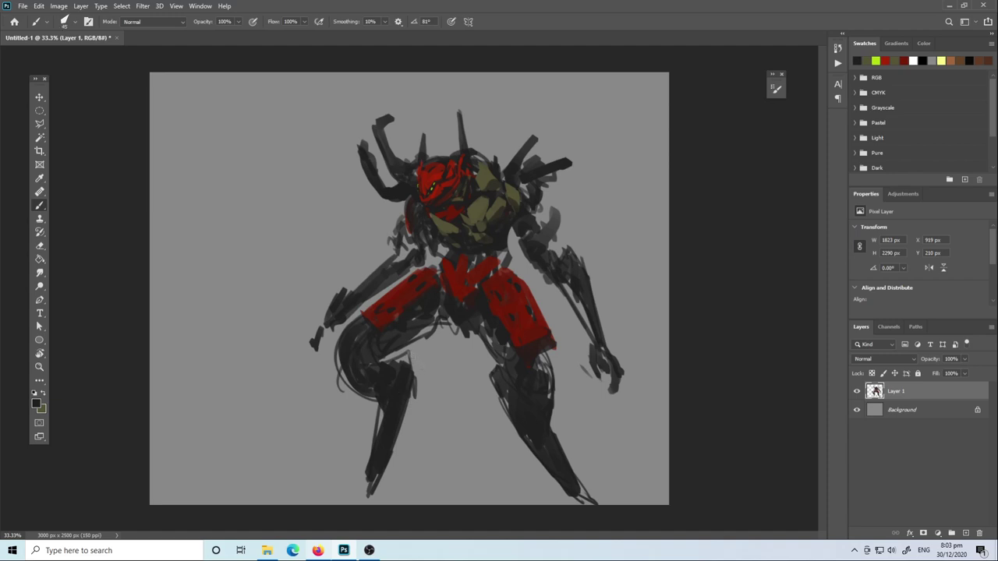
{"action": "mouse_move", "coordinate": [403, 353]}
{"action": "left_mouse_down"}
{"action": "mouse_move", "coordinate": [423, 361]}
{"action": "mouse_move", "coordinate": [421, 381]}
{"action": "mouse_move", "coordinate": [379, 470]}
{"action": "left_mouse_up"}
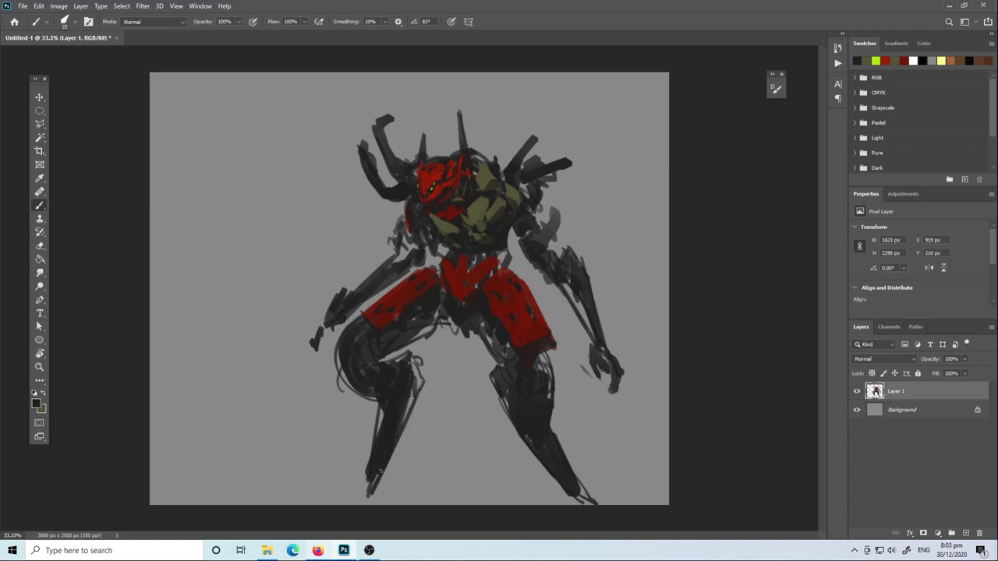
{"action": "left_click_drag", "start_coordinate": [492, 372], "coordinate": [503, 405]}
{"action": "left_click_drag", "start_coordinate": [478, 154], "coordinate": [488, 168]}
Scale the whole mech to about 89%, nudge it up-right, and skew its top right
{"action": "key", "text": "ctrl+t"}
{"action": "left_click_drag", "start_coordinate": [624, 504], "coordinate": [590, 461]}
{"action": "left_click_drag", "start_coordinate": [559, 429], "coordinate": [591, 421]}
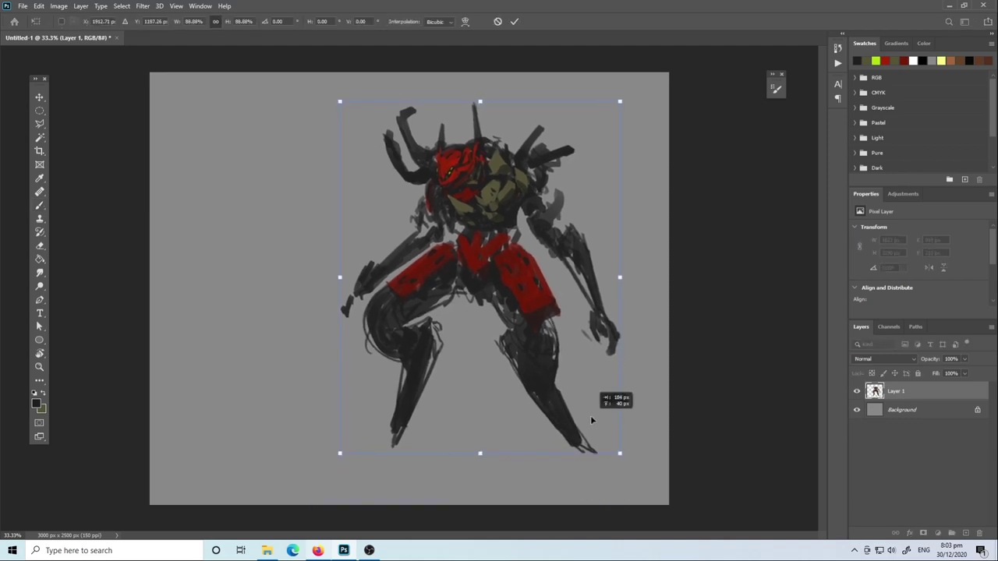
{"action": "left_click_drag", "start_coordinate": [620, 101], "coordinate": [633, 104]}
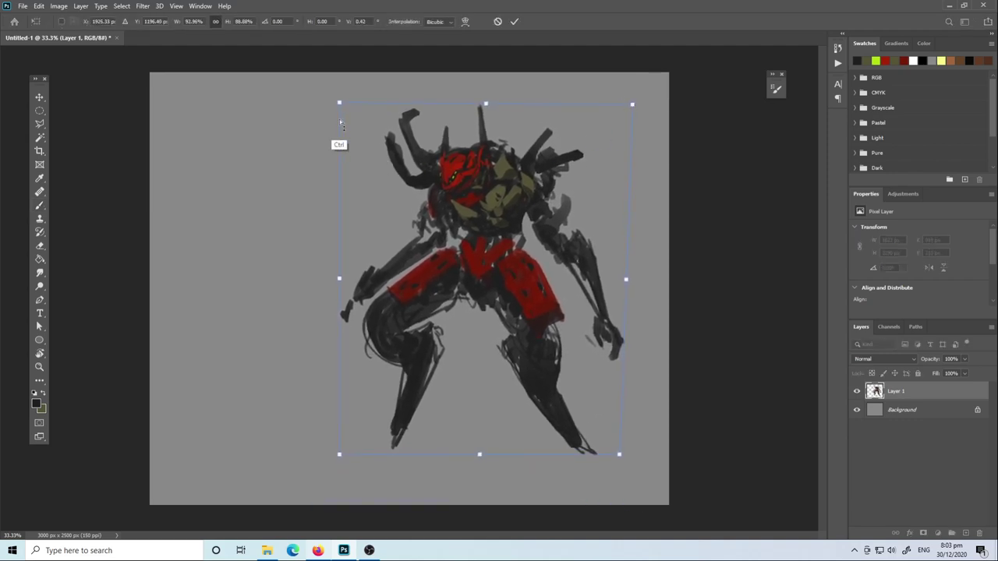
{"action": "key", "text": "Return"}
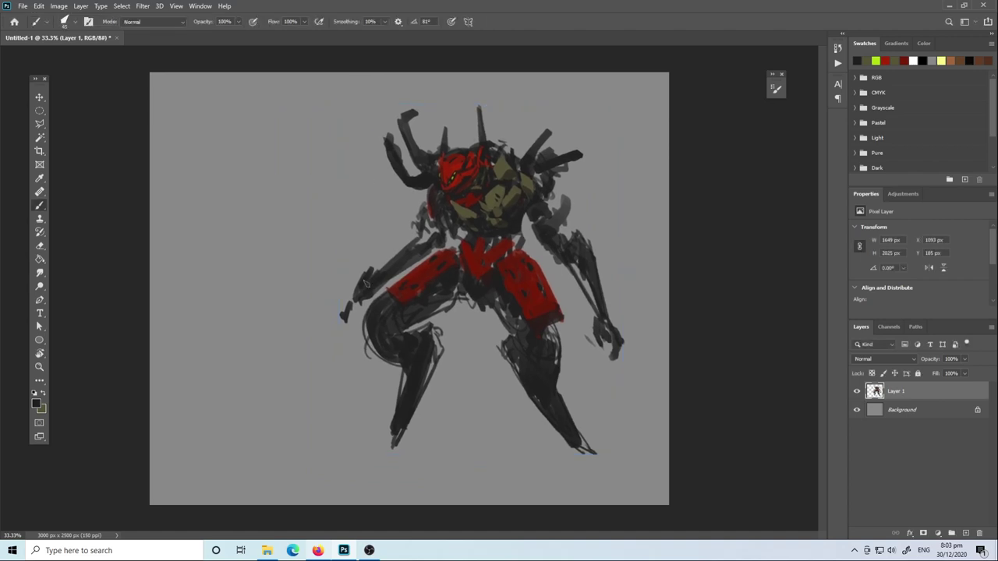
Paint a dark, blocky gun extending from the mech's left hand
{"action": "mouse_move", "coordinate": [364, 283]}
{"action": "left_mouse_down"}
{"action": "mouse_move", "coordinate": [334, 306]}
{"action": "mouse_move", "coordinate": [349, 318]}
{"action": "mouse_move", "coordinate": [334, 312]}
{"action": "mouse_move", "coordinate": [323, 322]}
{"action": "left_mouse_up"}
{"action": "mouse_move", "coordinate": [345, 275]}
{"action": "left_mouse_down"}
{"action": "mouse_move", "coordinate": [333, 290]}
{"action": "mouse_move", "coordinate": [341, 287]}
{"action": "left_mouse_up"}
{"action": "mouse_move", "coordinate": [369, 246]}
{"action": "left_mouse_down"}
{"action": "mouse_move", "coordinate": [315, 303]}
{"action": "mouse_move", "coordinate": [343, 293]}
{"action": "mouse_move", "coordinate": [343, 326]}
{"action": "mouse_move", "coordinate": [363, 273]}
{"action": "left_mouse_up"}
{"action": "mouse_move", "coordinate": [393, 243]}
{"action": "left_mouse_down"}
{"action": "mouse_move", "coordinate": [375, 262]}
{"action": "mouse_move", "coordinate": [390, 249]}
{"action": "left_mouse_up"}
{"action": "left_click", "coordinate": [858, 61]}
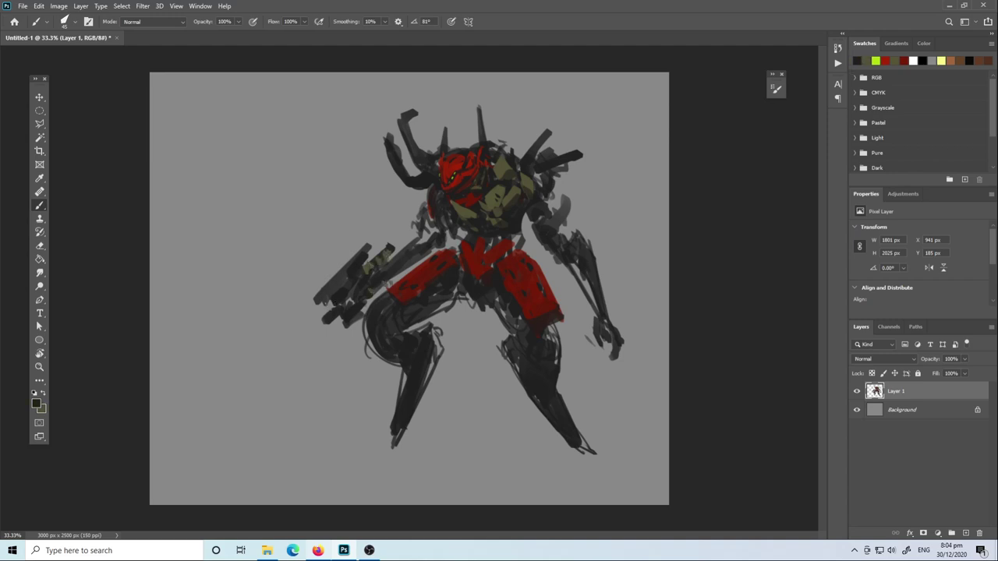
Draw a thin polygonal lasso selection along the gun barrel for the blade
{"action": "key", "text": "l"}
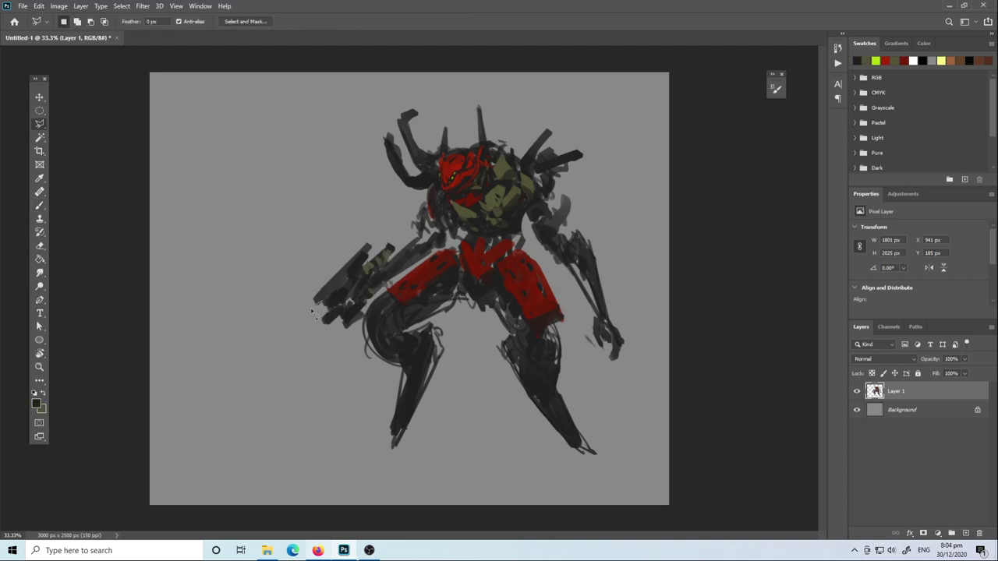
{"action": "left_click", "coordinate": [316, 304]}
{"action": "left_click", "coordinate": [169, 407]}
{"action": "left_click", "coordinate": [175, 411]}
{"action": "left_click", "coordinate": [316, 304]}
{"action": "key", "text": "b"}
Add a new layer with Linear Dodge (Add) blending
{"action": "left_click", "coordinate": [965, 533]}
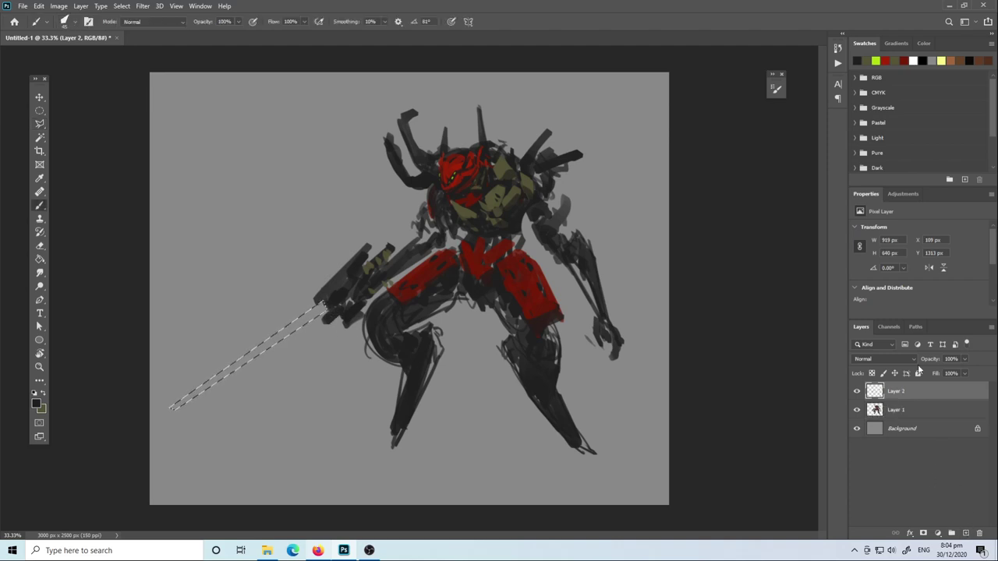
{"action": "left_click", "coordinate": [908, 359]}
{"action": "left_click", "coordinate": [895, 384]}
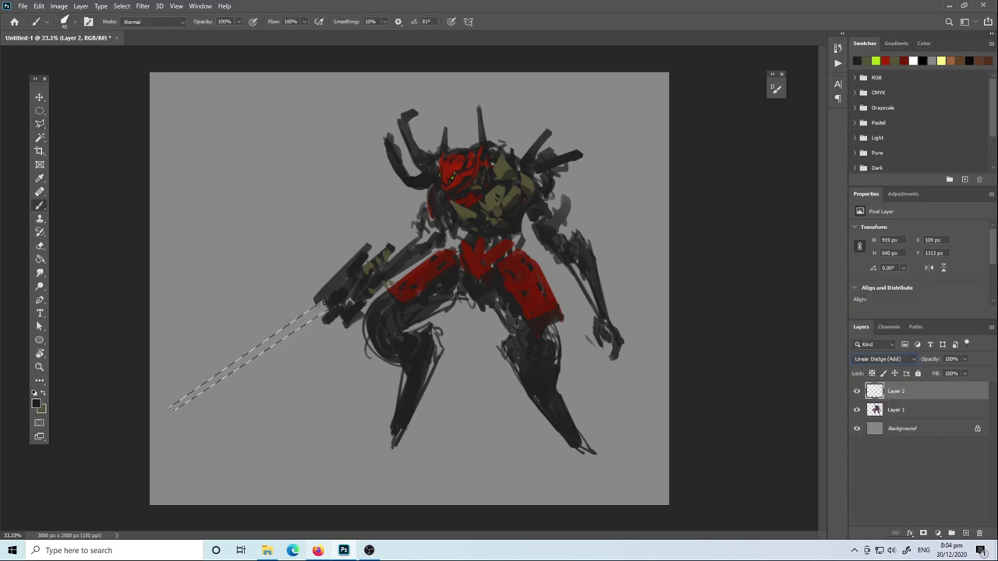
Fill the blade selection with bright green paint, then deselect
{"action": "left_click", "coordinate": [36, 404]}
{"action": "left_click", "coordinate": [387, 421]}
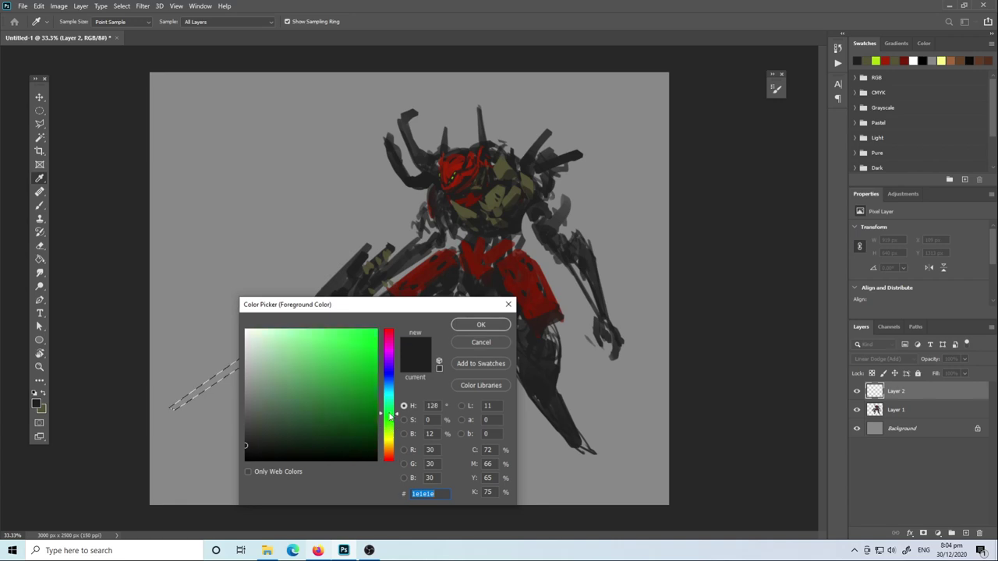
{"action": "left_click", "coordinate": [354, 354]}
{"action": "left_click", "coordinate": [481, 324]}
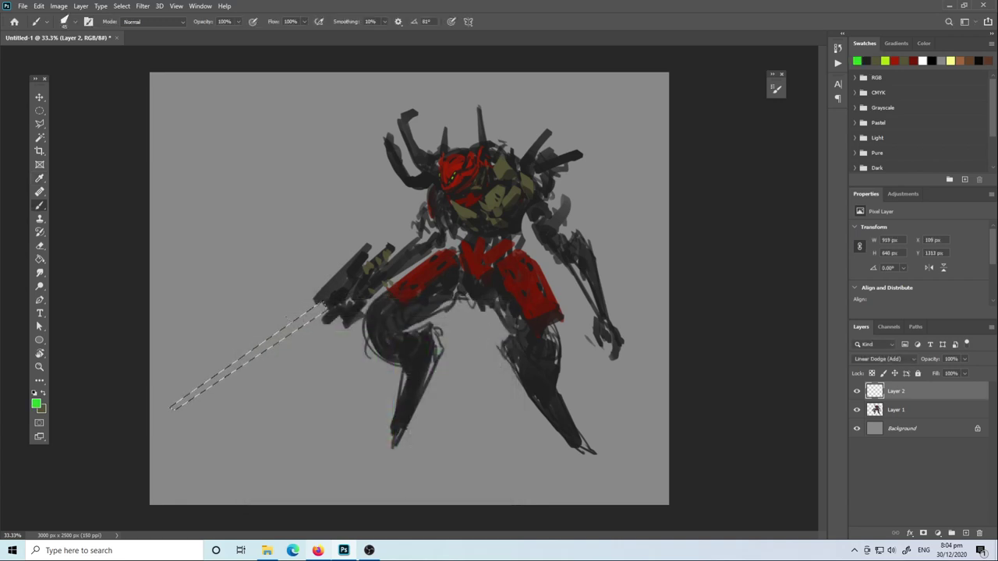
{"action": "left_click_drag", "start_coordinate": [323, 305], "coordinate": [173, 406]}
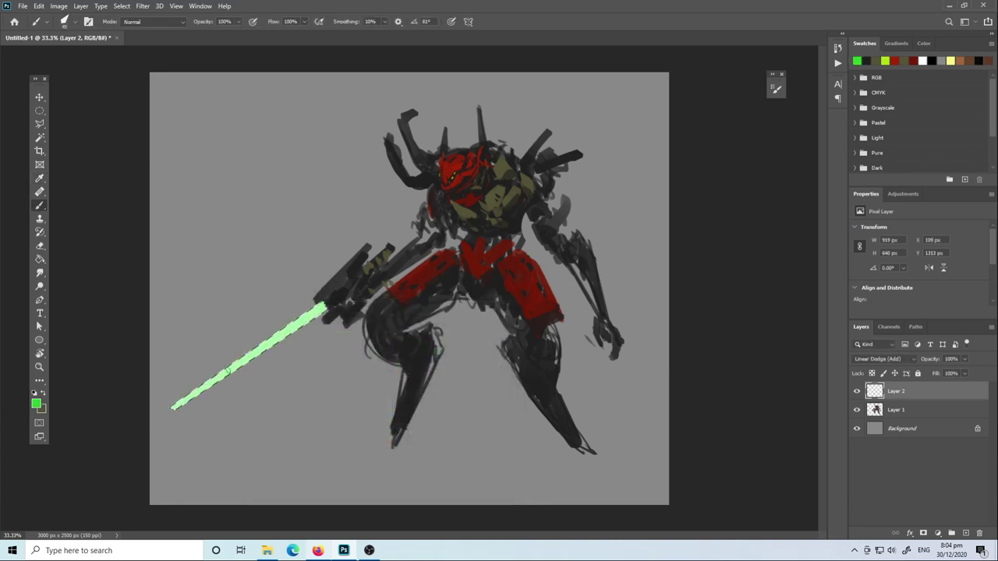
{"action": "key", "text": "m"}
{"action": "key", "text": "ctrl+d"}
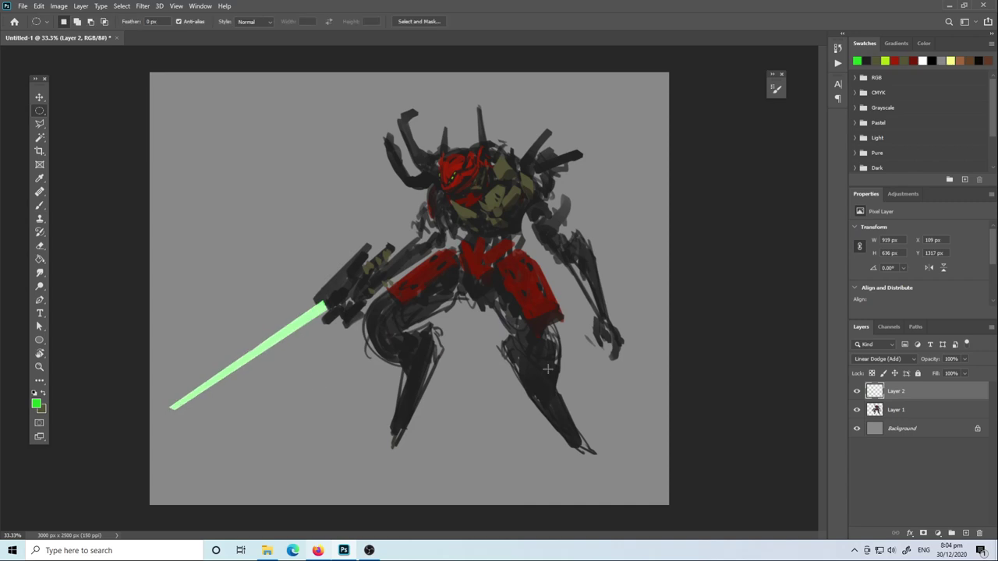
Add a soft glow by merging a Gaussian-blurred duplicate into the blade layer
{"action": "left_click_drag", "start_coordinate": [936, 393], "coordinate": [966, 534]}
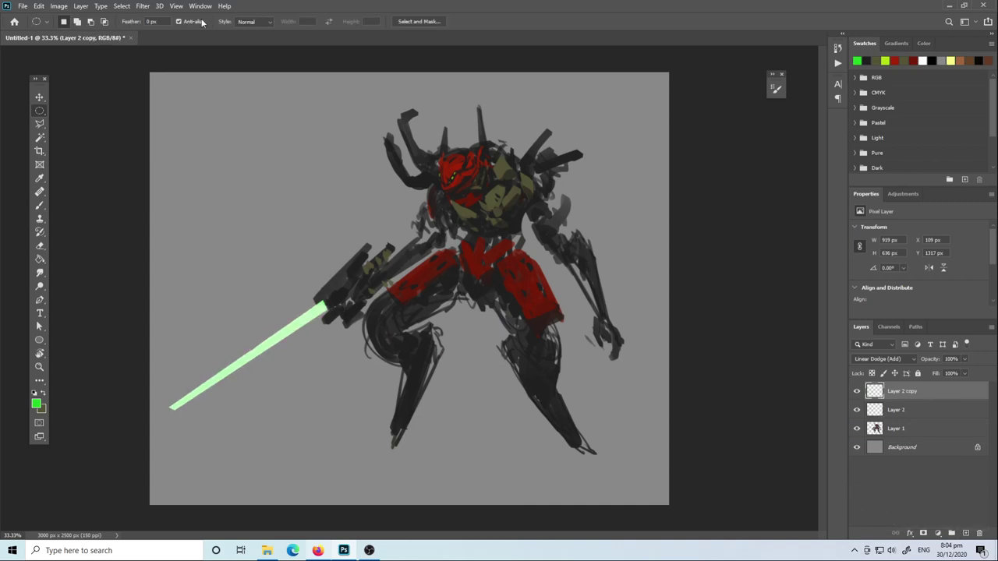
{"action": "left_click", "coordinate": [143, 5]}
{"action": "mouse_move", "coordinate": [200, 123]}
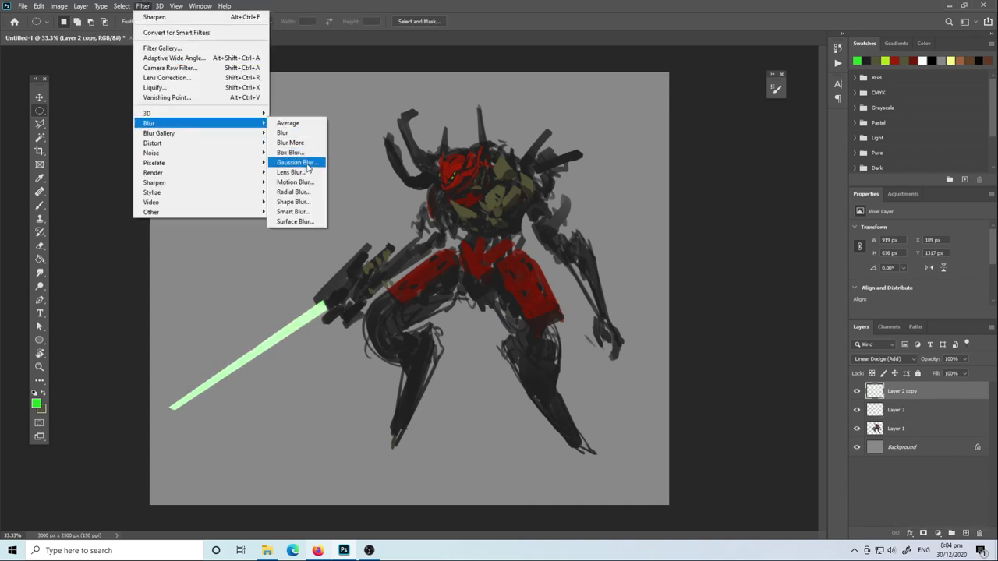
{"action": "left_click", "coordinate": [308, 167]}
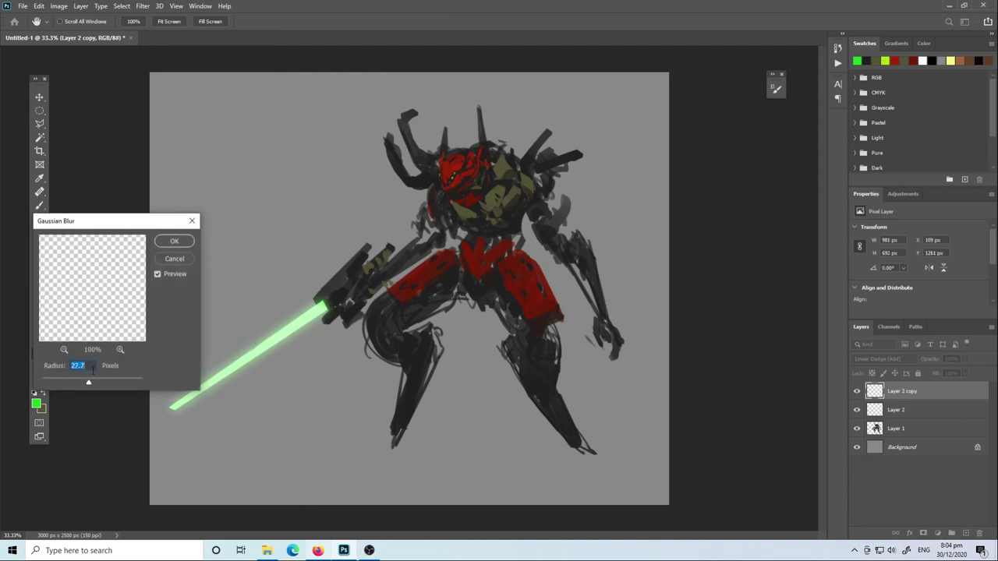
{"action": "left_click", "coordinate": [174, 242]}
{"action": "key", "text": "ctrl+e"}
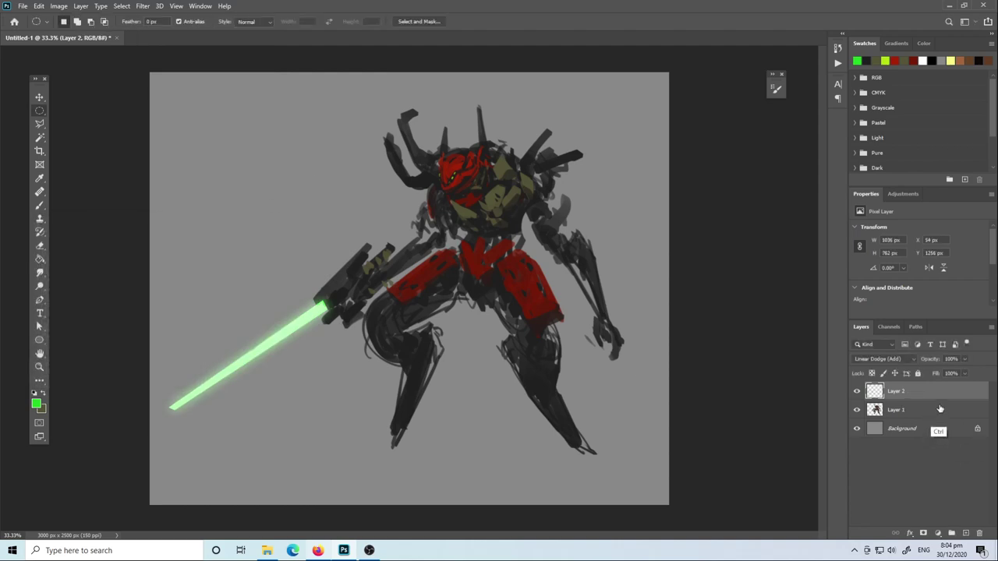
Duplicate the blade, flip it horizontally and rotate it parallel beside the original
{"action": "left_click_drag", "start_coordinate": [945, 398], "coordinate": [965, 534]}
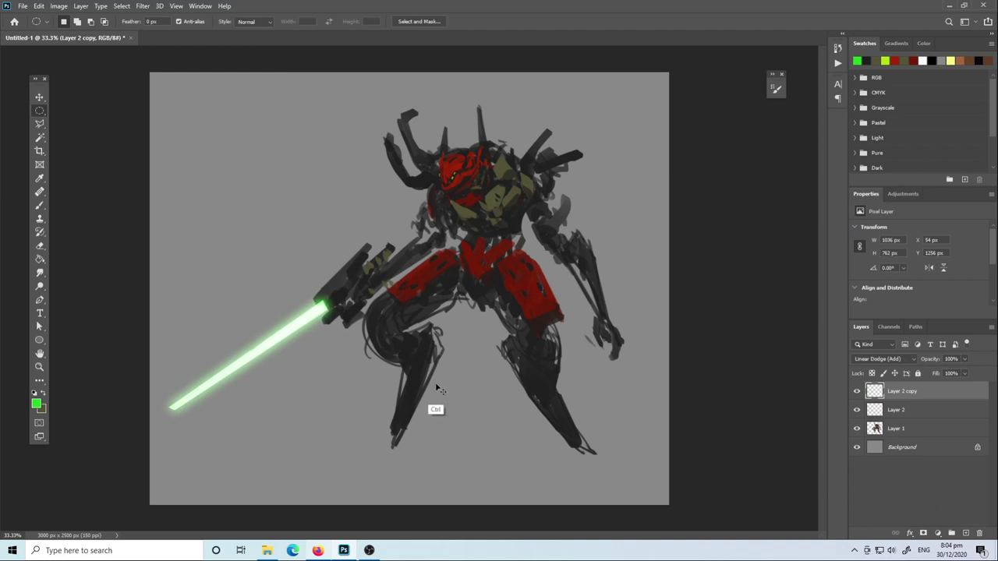
{"action": "key", "text": "ctrl+t"}
{"action": "right_click", "coordinate": [299, 328]}
{"action": "left_click", "coordinate": [351, 498]}
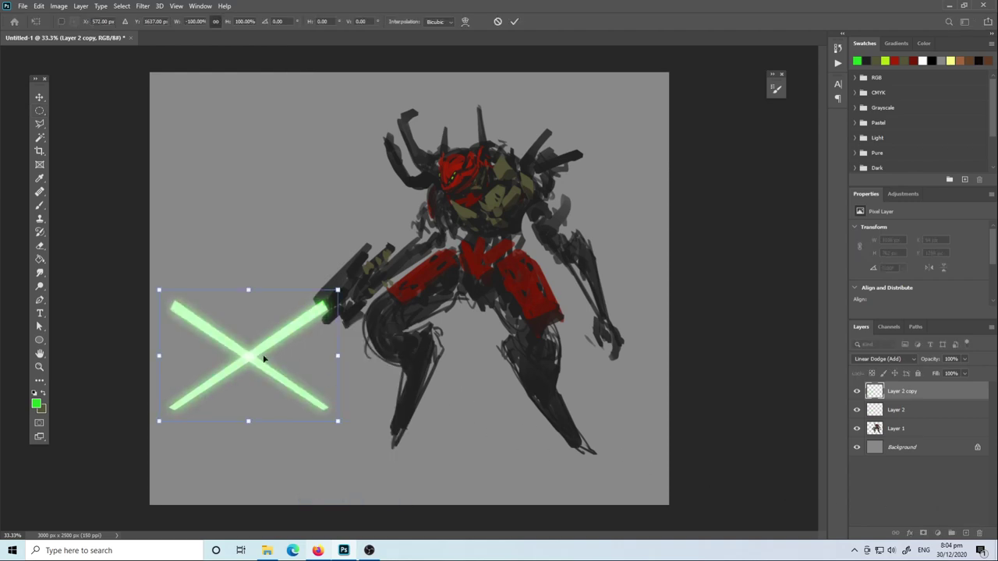
{"action": "mouse_move", "coordinate": [255, 267]}
{"action": "left_mouse_down"}
{"action": "mouse_move", "coordinate": [343, 310]}
{"action": "mouse_move", "coordinate": [327, 329]}
{"action": "left_mouse_up"}
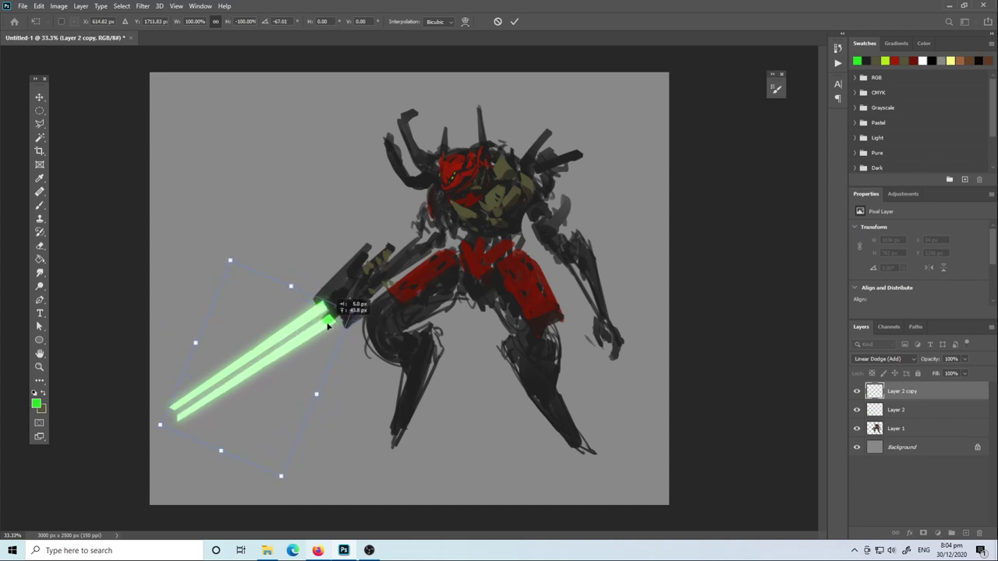
{"action": "key", "text": "m"}
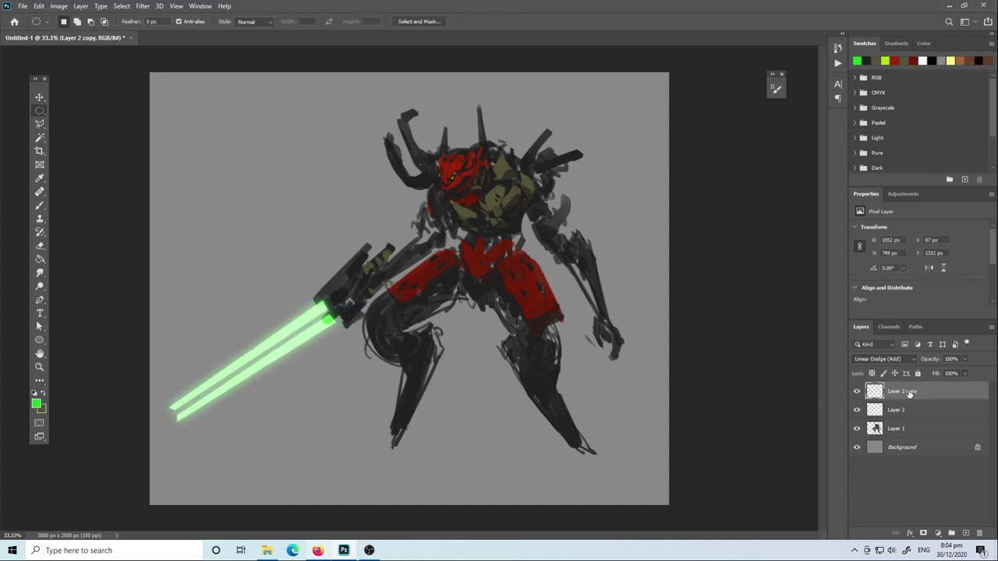
Reorder the blade layers and merge in an extra copy to brighten the glow
{"action": "mouse_move", "coordinate": [910, 394]}
{"action": "left_mouse_down"}
{"action": "mouse_move", "coordinate": [908, 430]}
{"action": "mouse_move", "coordinate": [913, 411]}
{"action": "left_mouse_up"}
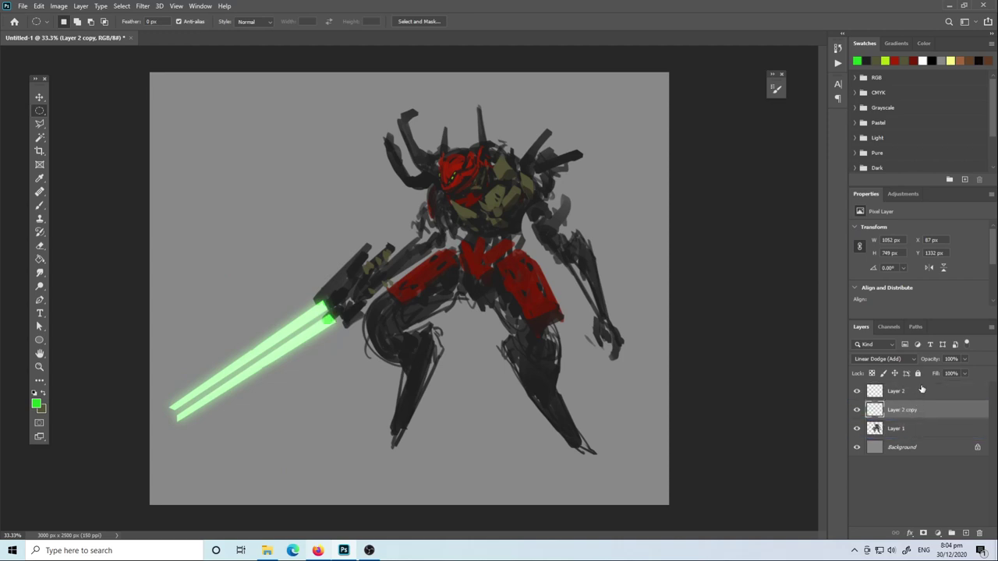
{"action": "left_click_drag", "start_coordinate": [904, 409], "coordinate": [951, 533]}
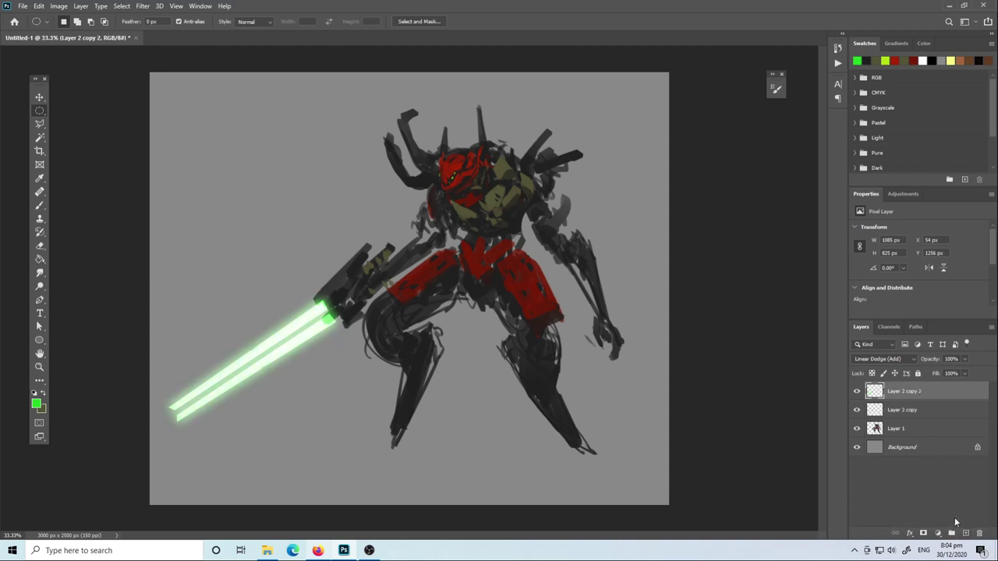
{"action": "key", "text": "ctrl+e"}
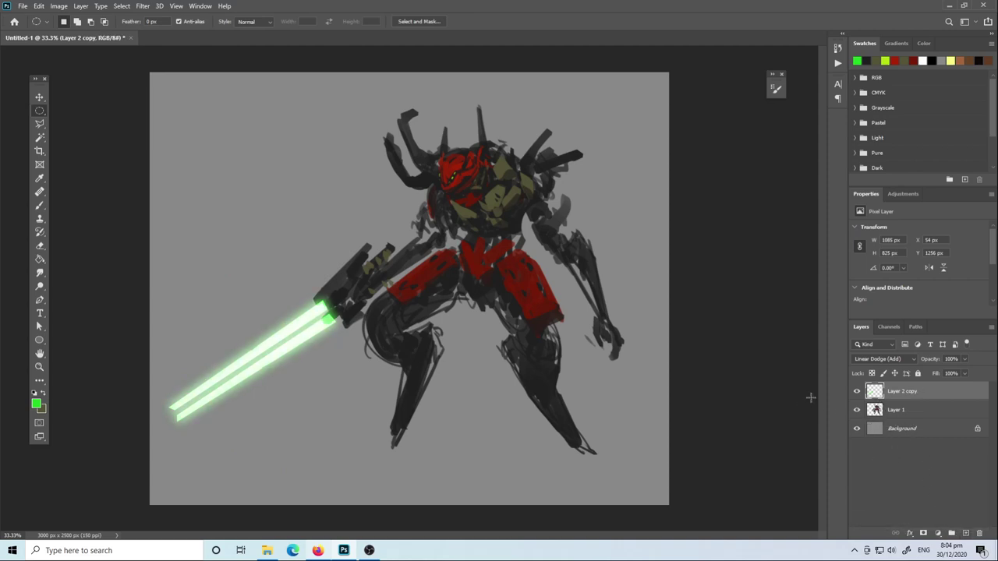
Smudge wispy glow streaks out from the emitter and along the lower blade
{"action": "key", "text": "r"}
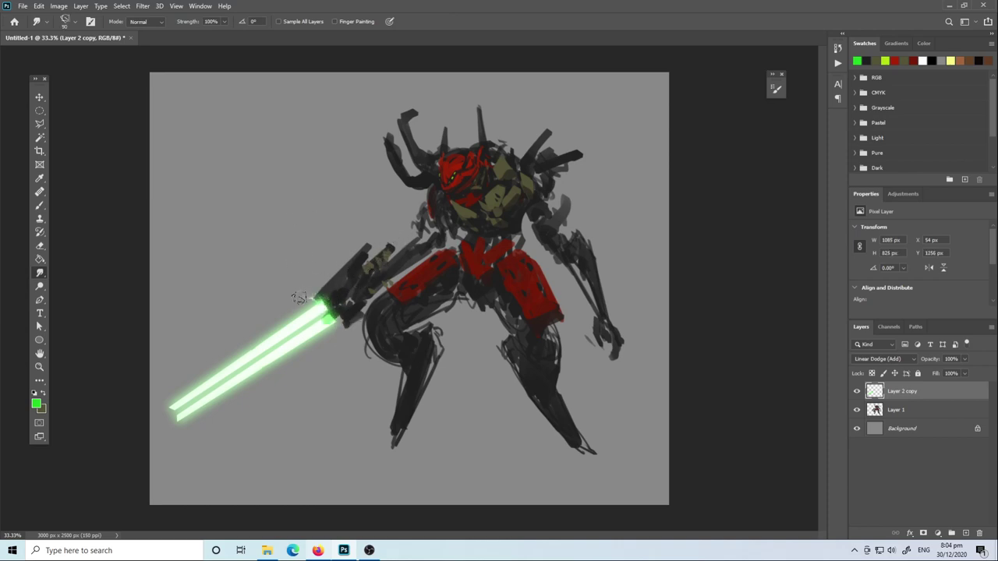
{"action": "left_click_drag", "start_coordinate": [299, 299], "coordinate": [269, 252]}
{"action": "left_click_drag", "start_coordinate": [281, 293], "coordinate": [265, 235]}
{"action": "left_click_drag", "start_coordinate": [216, 397], "coordinate": [226, 375]}
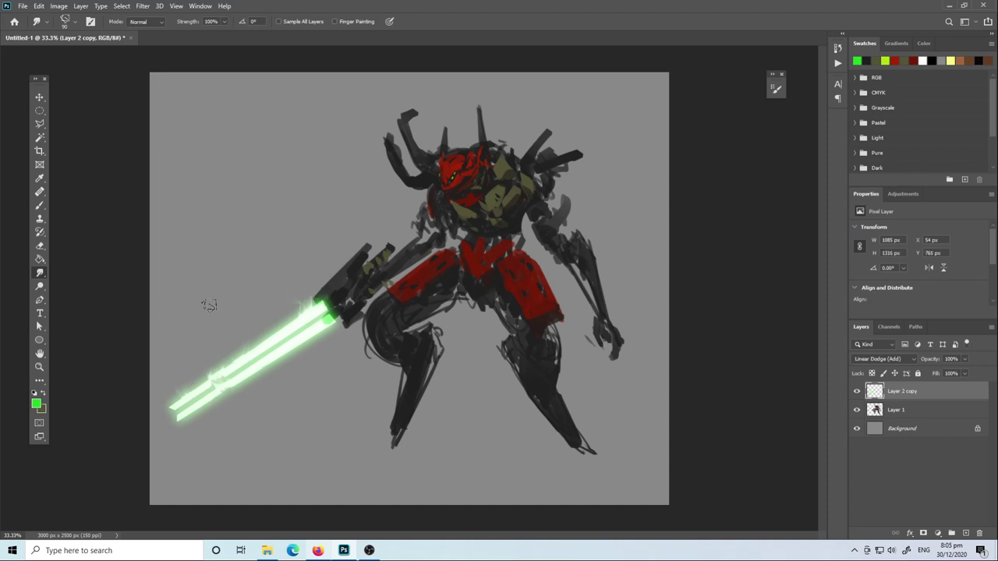
{"action": "mouse_move", "coordinate": [220, 413]}
{"action": "left_mouse_down"}
{"action": "mouse_move", "coordinate": [286, 375]}
{"action": "mouse_move", "coordinate": [252, 389]}
{"action": "mouse_move", "coordinate": [292, 355]}
{"action": "mouse_move", "coordinate": [357, 340]}
{"action": "left_mouse_up"}
Darken the blade layer's glow with Curves, pulling the midpoint down
{"action": "left_click", "coordinate": [940, 418]}
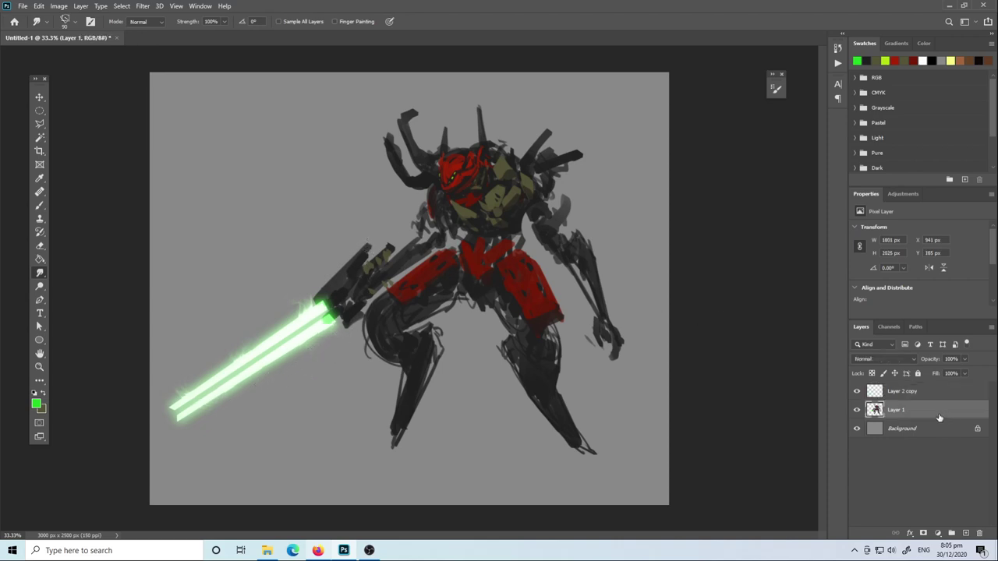
{"action": "left_click", "coordinate": [935, 391]}
{"action": "left_click", "coordinate": [58, 7]}
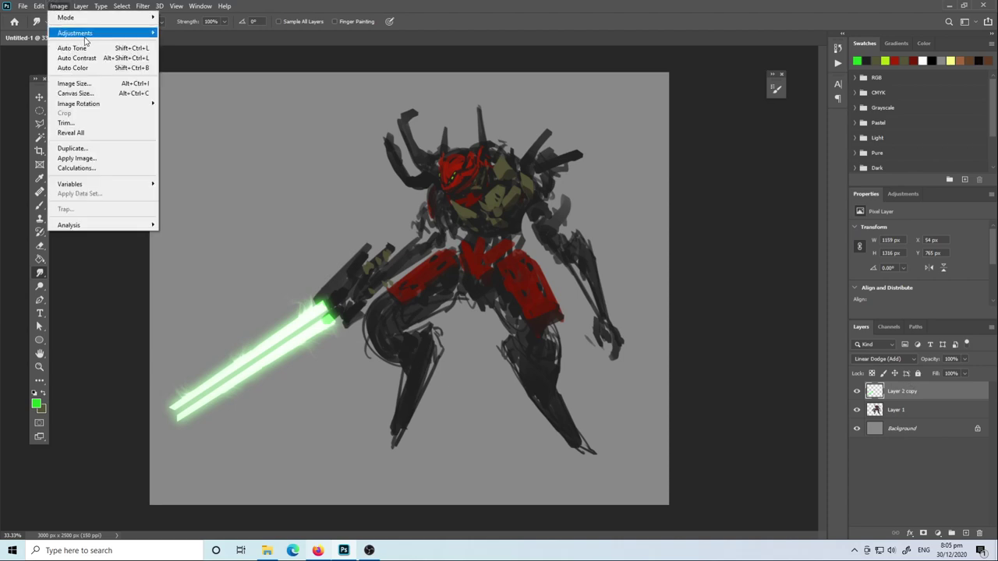
{"action": "mouse_move", "coordinate": [75, 33]}
{"action": "left_click", "coordinate": [208, 57]}
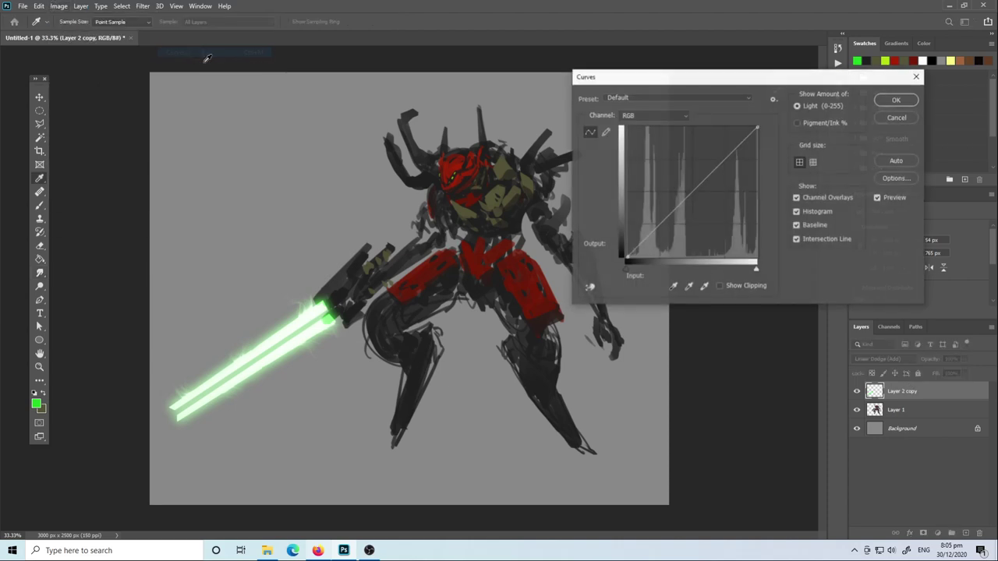
{"action": "left_click_drag", "start_coordinate": [697, 187], "coordinate": [696, 225]}
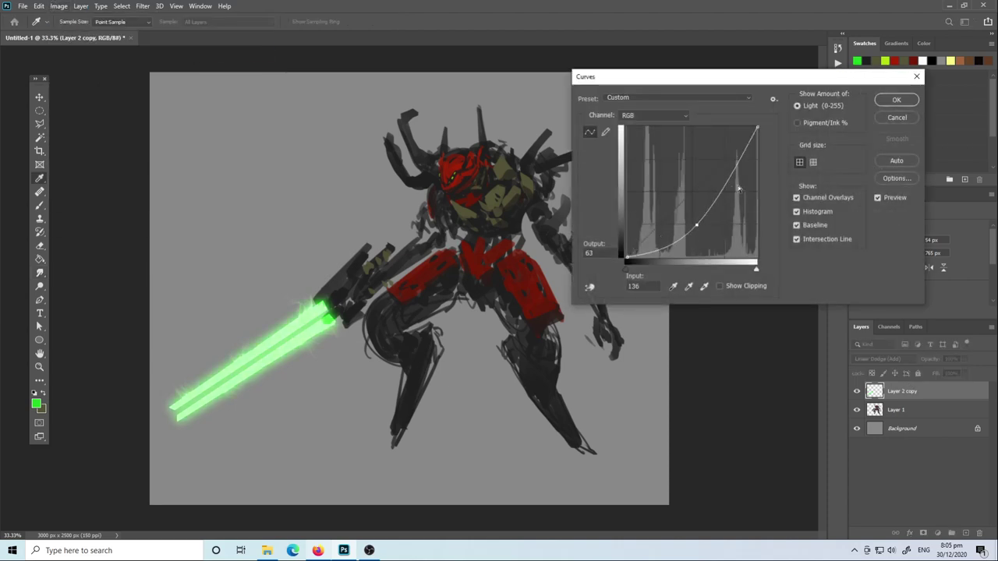
{"action": "left_click", "coordinate": [897, 100]}
{"action": "key", "text": "r"}
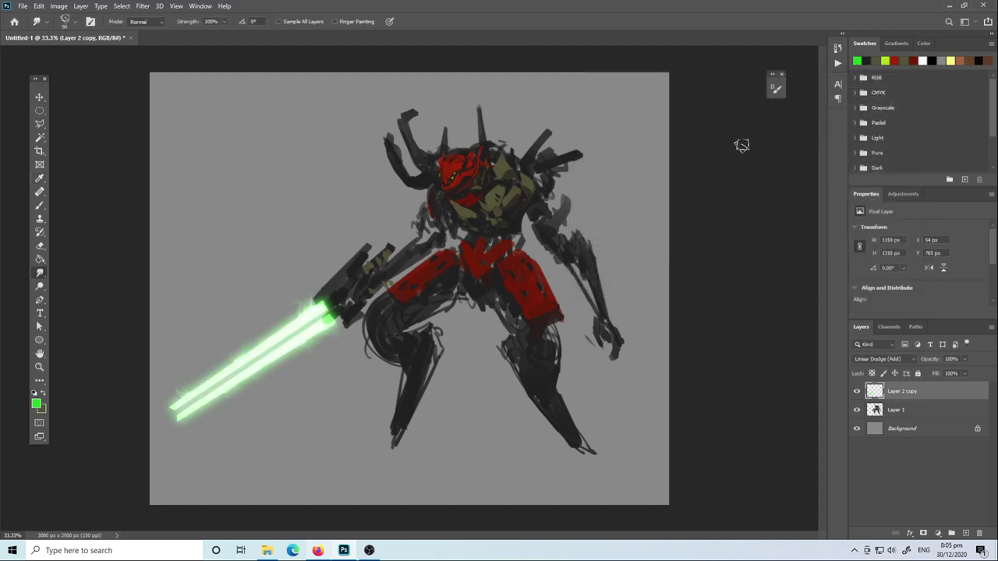
{"action": "left_click", "coordinate": [907, 414]}
Sample the chest olive and paint dark strokes on the left thigh and right lower leg
{"action": "key", "text": "i"}
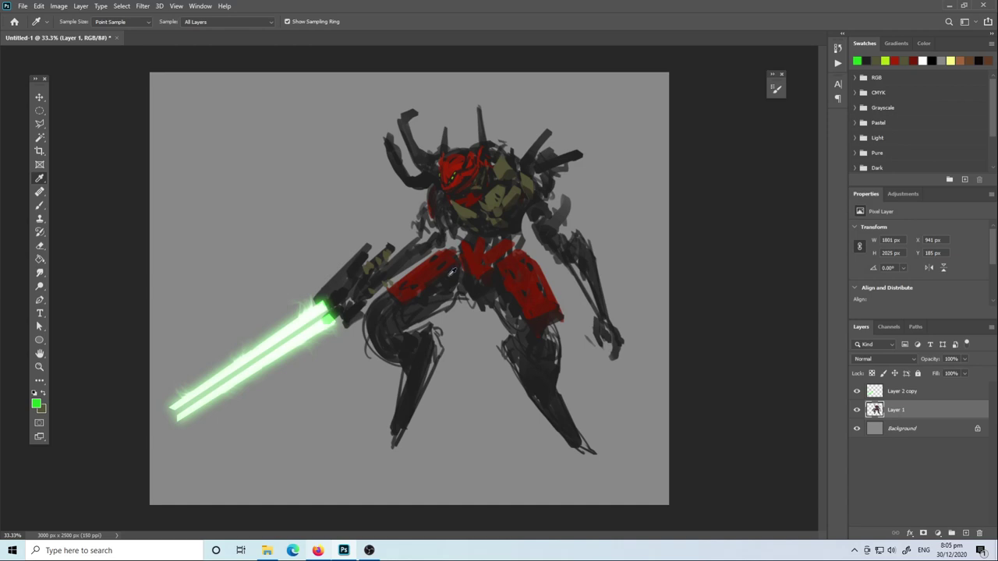
{"action": "left_click", "coordinate": [451, 271]}
{"action": "left_click", "coordinate": [439, 274]}
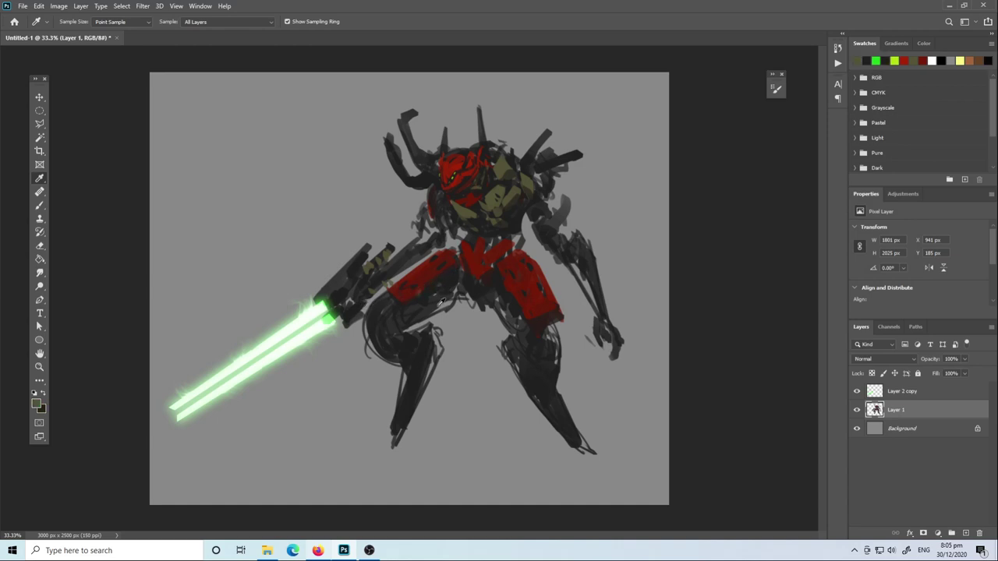
{"action": "left_click", "coordinate": [468, 213]}
{"action": "key", "text": "b"}
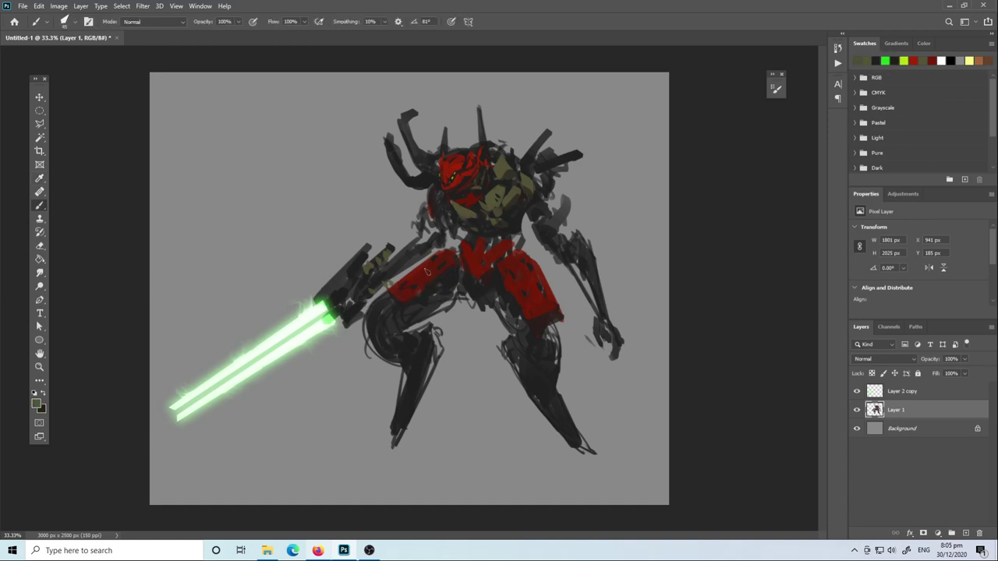
{"action": "left_click", "coordinate": [373, 331], "text": "alt"}
{"action": "mouse_move", "coordinate": [373, 330]}
{"action": "left_mouse_down"}
{"action": "mouse_move", "coordinate": [402, 405]}
{"action": "mouse_move", "coordinate": [388, 459]}
{"action": "mouse_move", "coordinate": [400, 437]}
{"action": "mouse_move", "coordinate": [384, 404]}
{"action": "mouse_move", "coordinate": [386, 464]}
{"action": "left_mouse_up"}
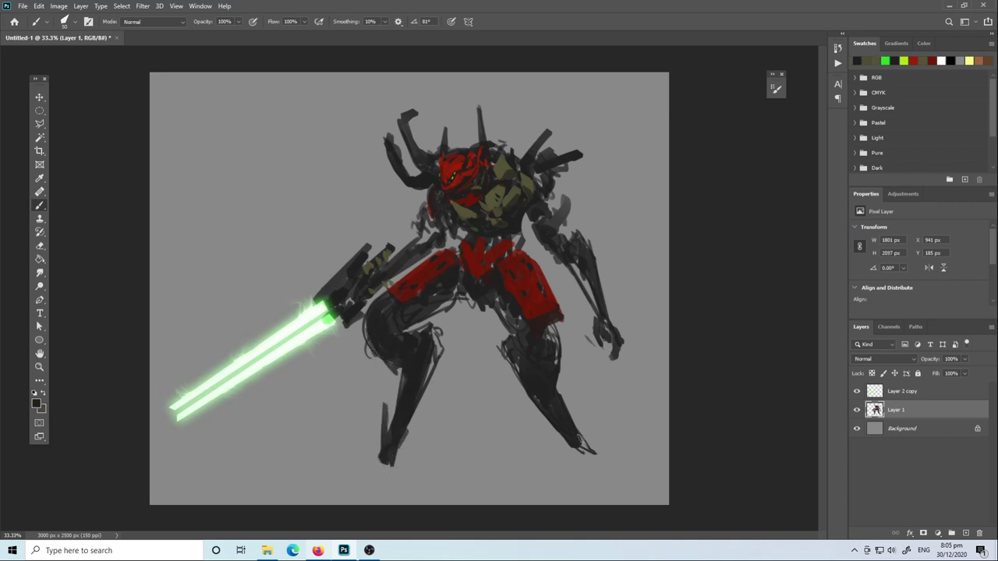
{"action": "mouse_move", "coordinate": [591, 468]}
{"action": "left_mouse_down"}
{"action": "mouse_move", "coordinate": [585, 438]}
{"action": "mouse_move", "coordinate": [583, 460]}
{"action": "mouse_move", "coordinate": [578, 451]}
{"action": "left_mouse_up"}
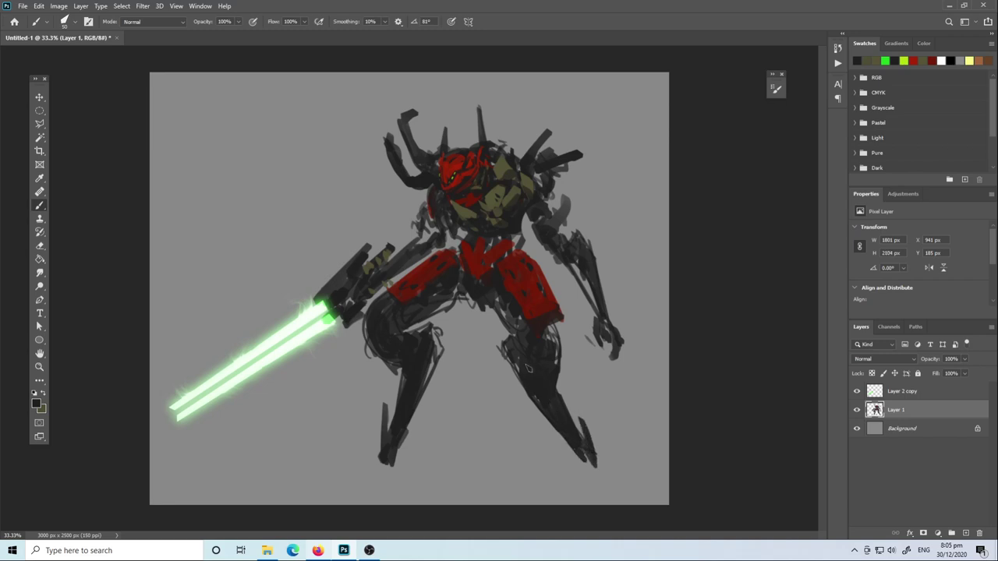
Brush olive armour on the right lower leg, knee and thighs
{"action": "left_click", "coordinate": [503, 191], "text": "alt"}
{"action": "mouse_move", "coordinate": [533, 343]}
{"action": "left_mouse_down"}
{"action": "mouse_move", "coordinate": [550, 371]}
{"action": "mouse_move", "coordinate": [523, 358]}
{"action": "mouse_move", "coordinate": [552, 400]}
{"action": "left_mouse_up"}
{"action": "key", "text": "x"}
{"action": "key", "text": "x"}
{"action": "left_click_drag", "start_coordinate": [547, 326], "coordinate": [552, 343]}
{"action": "left_click_drag", "start_coordinate": [505, 299], "coordinate": [503, 322]}
{"action": "key", "text": "x"}
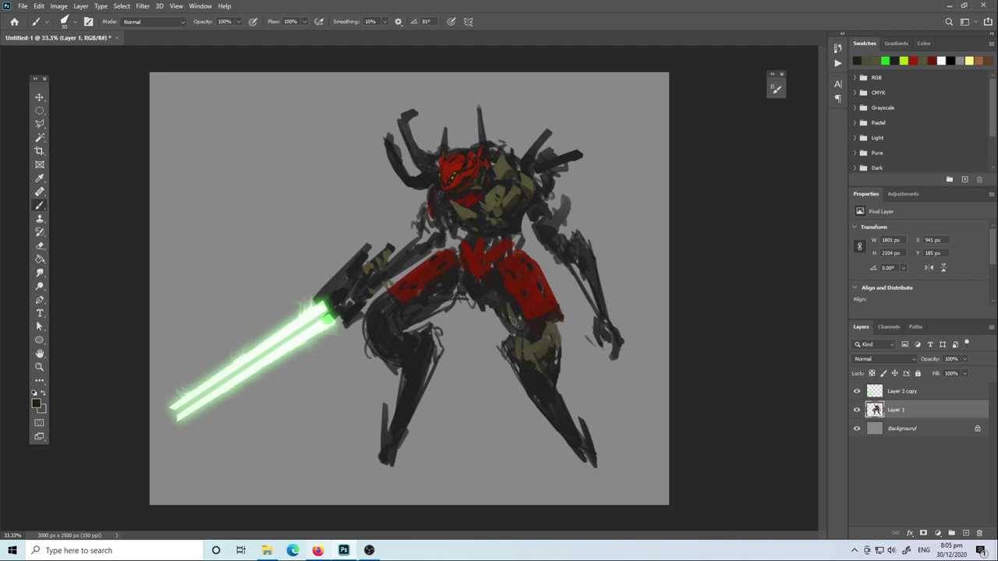
{"action": "key", "text": "x"}
{"action": "mouse_move", "coordinate": [440, 277]}
{"action": "left_mouse_down"}
{"action": "mouse_move", "coordinate": [433, 309]}
{"action": "mouse_move", "coordinate": [420, 313]}
{"action": "mouse_move", "coordinate": [446, 294]}
{"action": "mouse_move", "coordinate": [521, 330]}
{"action": "left_mouse_up"}
{"action": "key", "text": "x"}
{"action": "key", "text": "x"}
{"action": "left_click_drag", "start_coordinate": [488, 284], "coordinate": [526, 336]}
{"action": "key", "text": "x"}
Paint dark strokes on the left shin and olive on the right upper arm
{"action": "mouse_move", "coordinate": [425, 355]}
{"action": "left_mouse_down"}
{"action": "mouse_move", "coordinate": [438, 337]}
{"action": "mouse_move", "coordinate": [421, 389]}
{"action": "left_mouse_up"}
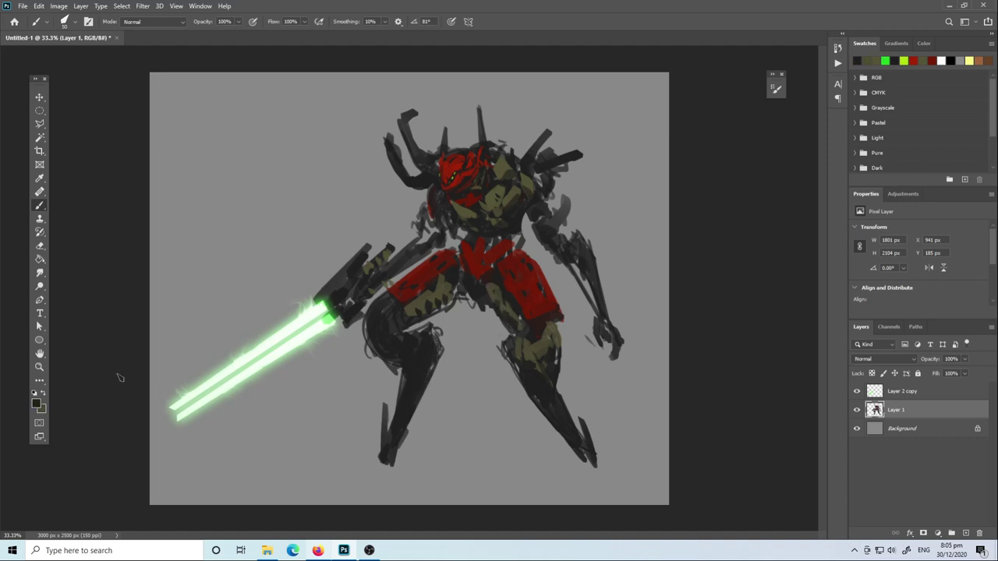
{"action": "key", "text": "x"}
{"action": "mouse_move", "coordinate": [577, 235]}
{"action": "left_mouse_down"}
{"action": "mouse_move", "coordinate": [592, 273]}
{"action": "mouse_move", "coordinate": [581, 273]}
{"action": "mouse_move", "coordinate": [583, 247]}
{"action": "mouse_move", "coordinate": [607, 312]}
{"action": "left_mouse_up"}
{"action": "key", "text": "x"}
{"action": "key", "text": "x"}
{"action": "key", "text": "x"}
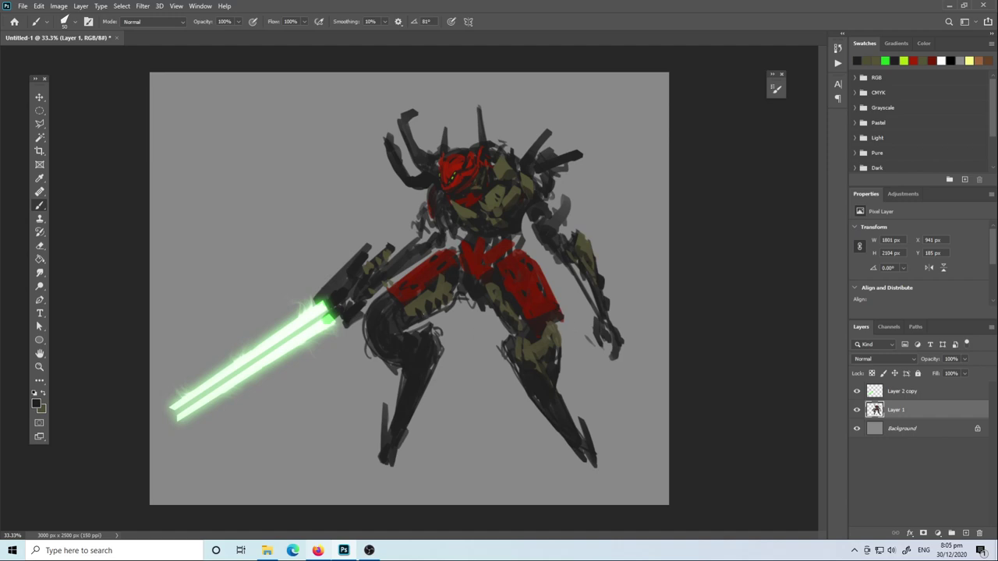
{"action": "left_click", "coordinate": [885, 61]}
Add a Linear Dodge (Add) layer and dab green glow lights on the chest and leg
{"action": "left_click", "coordinate": [965, 533]}
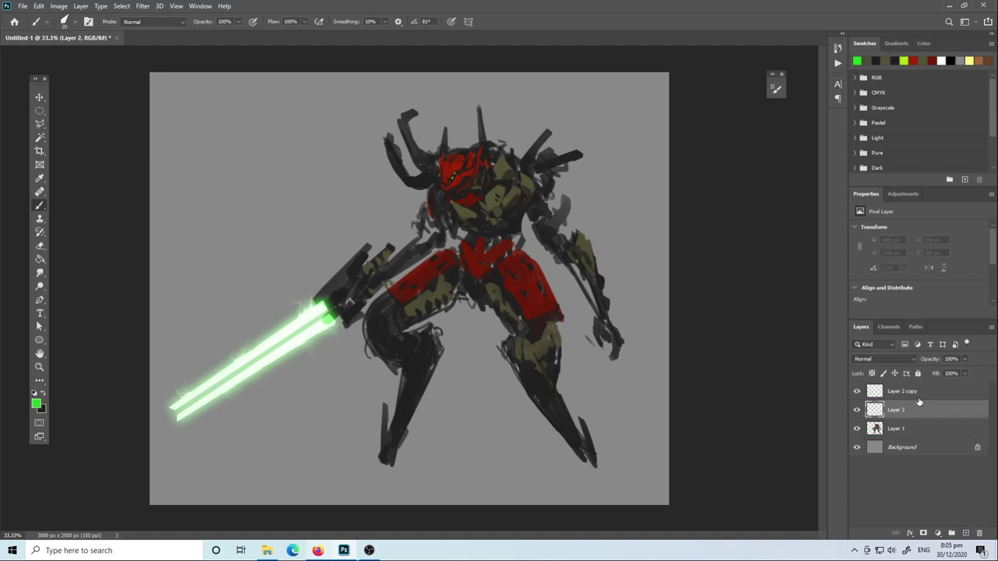
{"action": "left_click", "coordinate": [885, 359]}
{"action": "left_click", "coordinate": [884, 383]}
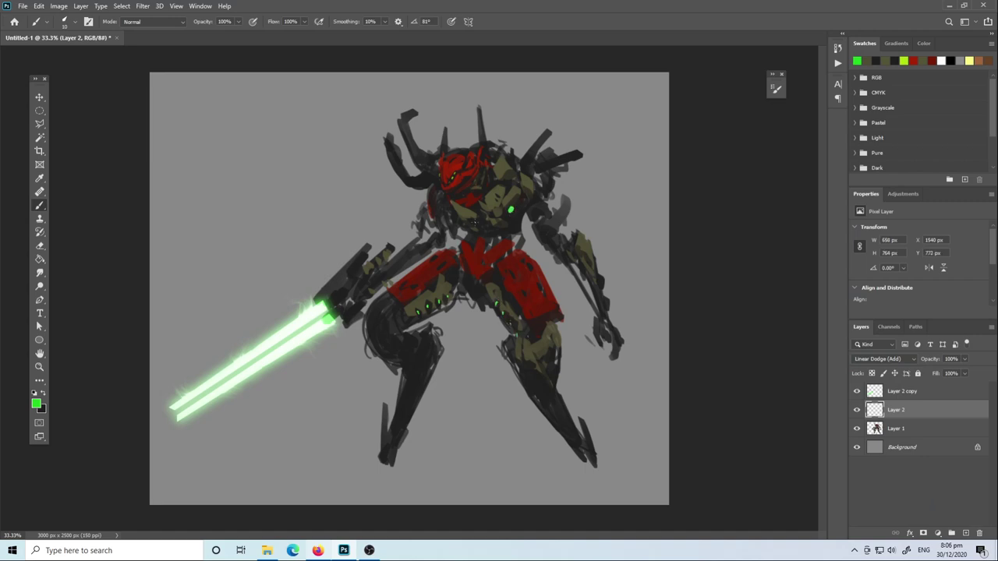
{"action": "left_click", "coordinate": [475, 222]}
{"action": "left_click", "coordinate": [538, 396]}
Duplicate the Layer 2 glow layer, comparing the copy with its visibility toggled
{"action": "left_click", "coordinate": [928, 394]}
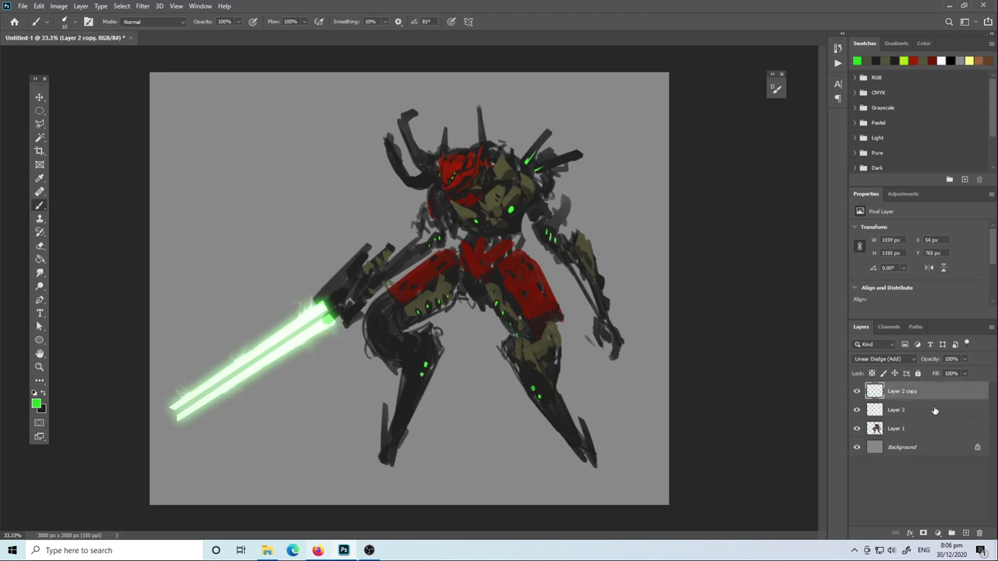
{"action": "left_click", "coordinate": [945, 416]}
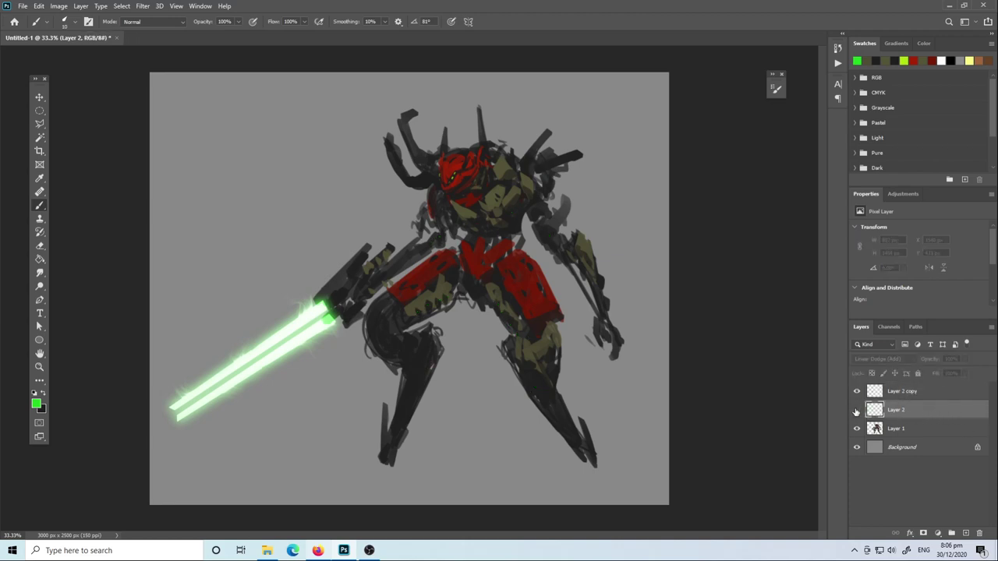
{"action": "left_click_drag", "start_coordinate": [877, 412], "coordinate": [964, 534]}
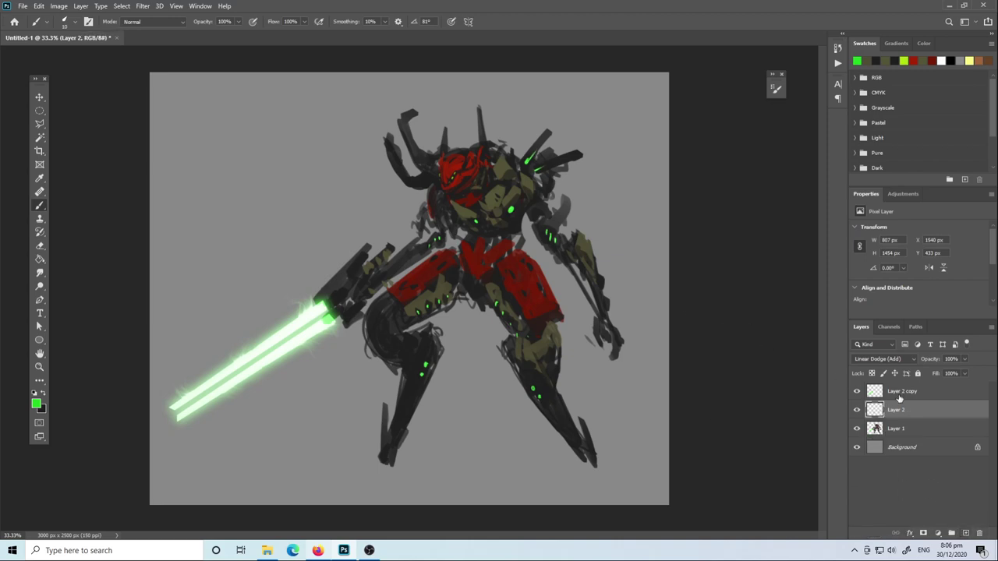
{"action": "key", "text": "Delete"}
{"action": "left_click", "coordinate": [857, 391]}
{"action": "left_click", "coordinate": [857, 391]}
{"action": "left_click_drag", "start_coordinate": [905, 411], "coordinate": [964, 534]}
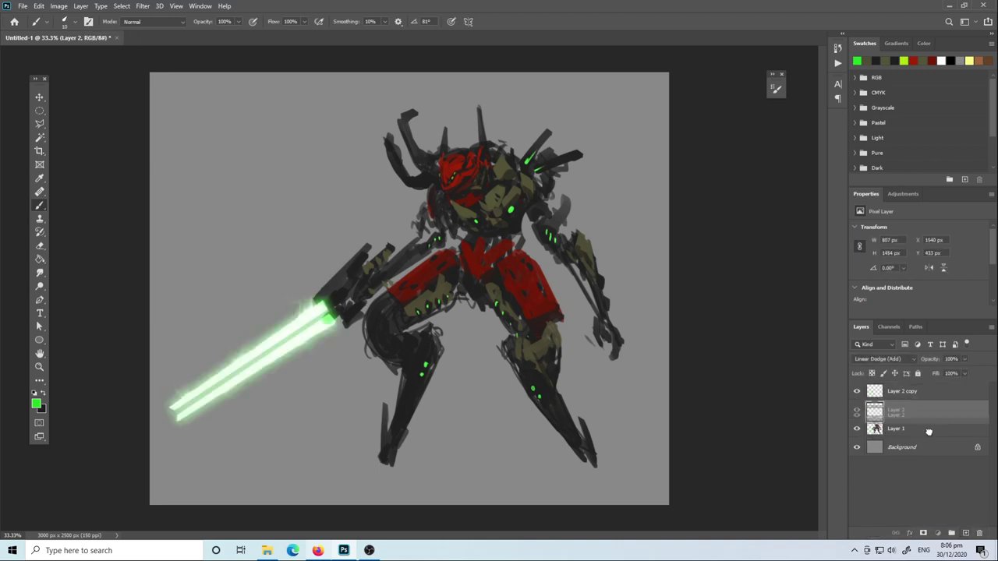
Reapply the last blur filter, then delete the extra glow copy layer
{"action": "left_click", "coordinate": [143, 6]}
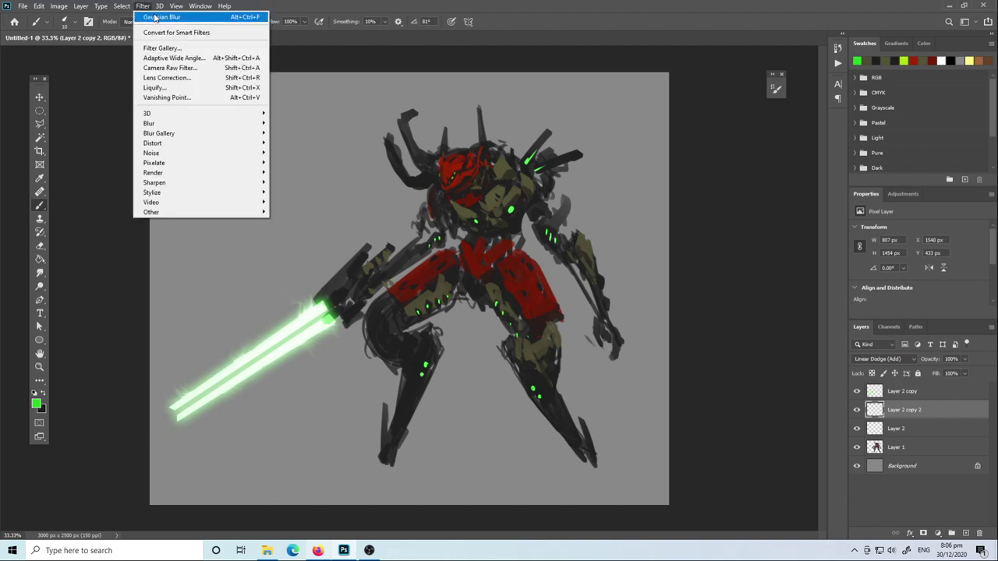
{"action": "left_click", "coordinate": [180, 15]}
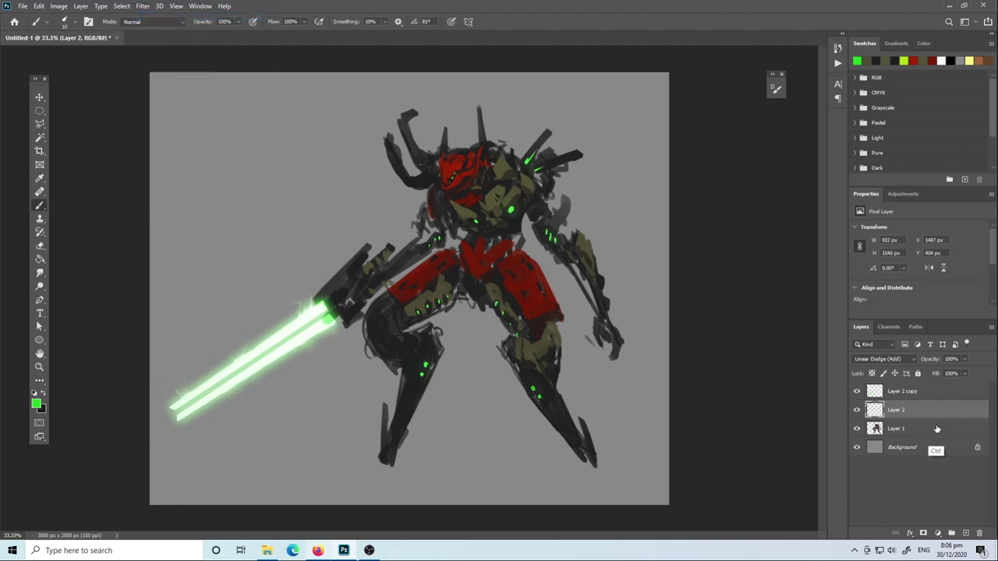
{"action": "key", "text": "Delete"}
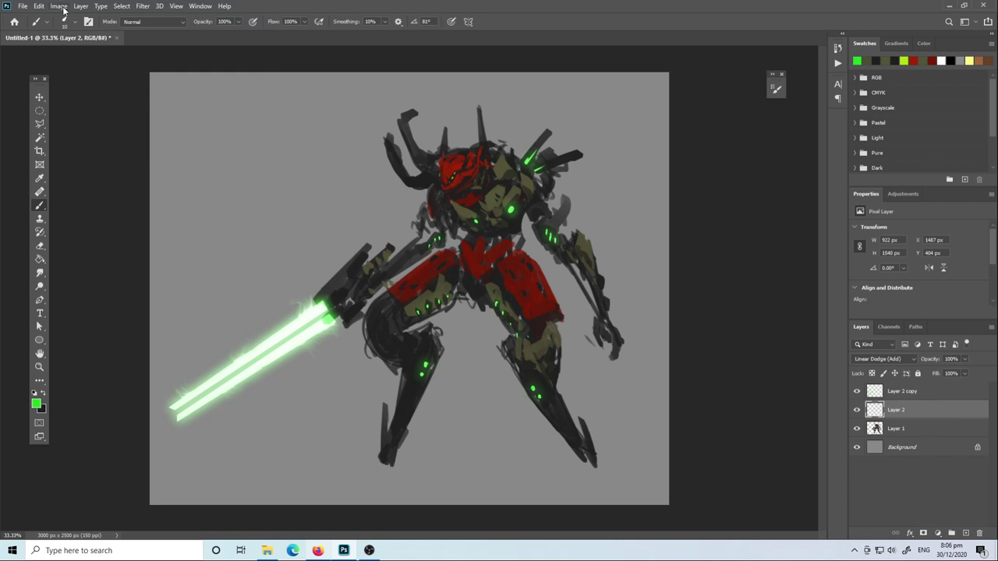
Shift the small body lights from green to cyan with a Hue/Saturation hue change
{"action": "left_click", "coordinate": [64, 8]}
{"action": "left_click", "coordinate": [187, 91]}
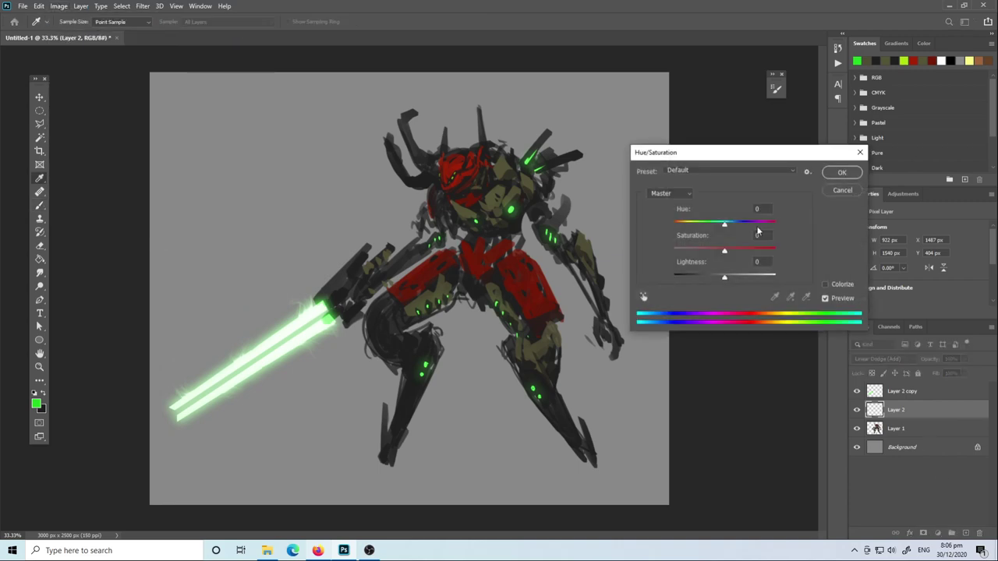
{"action": "mouse_move", "coordinate": [734, 227]}
{"action": "left_mouse_down"}
{"action": "mouse_move", "coordinate": [771, 234]}
{"action": "mouse_move", "coordinate": [754, 235]}
{"action": "left_mouse_up"}
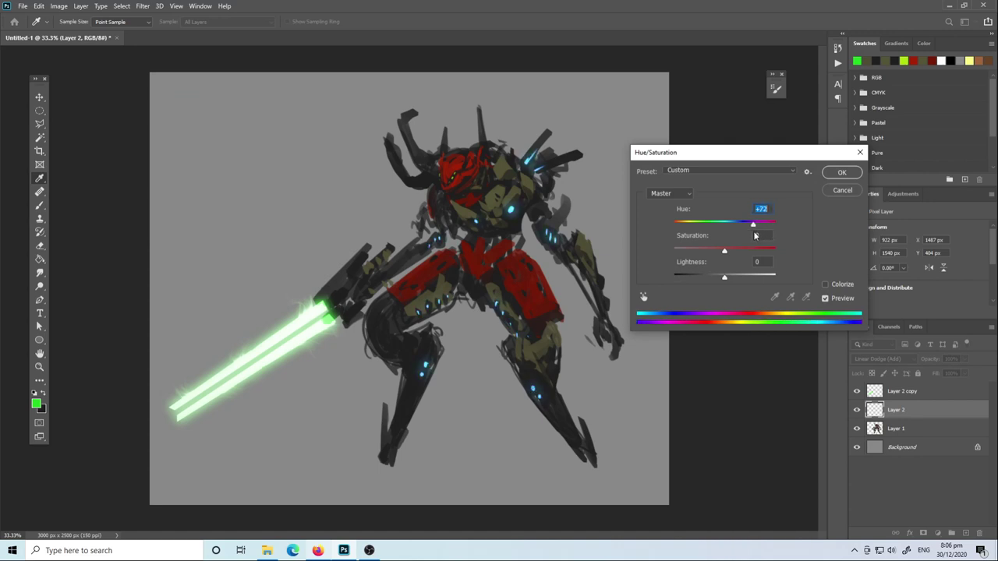
{"action": "left_click", "coordinate": [842, 172]}
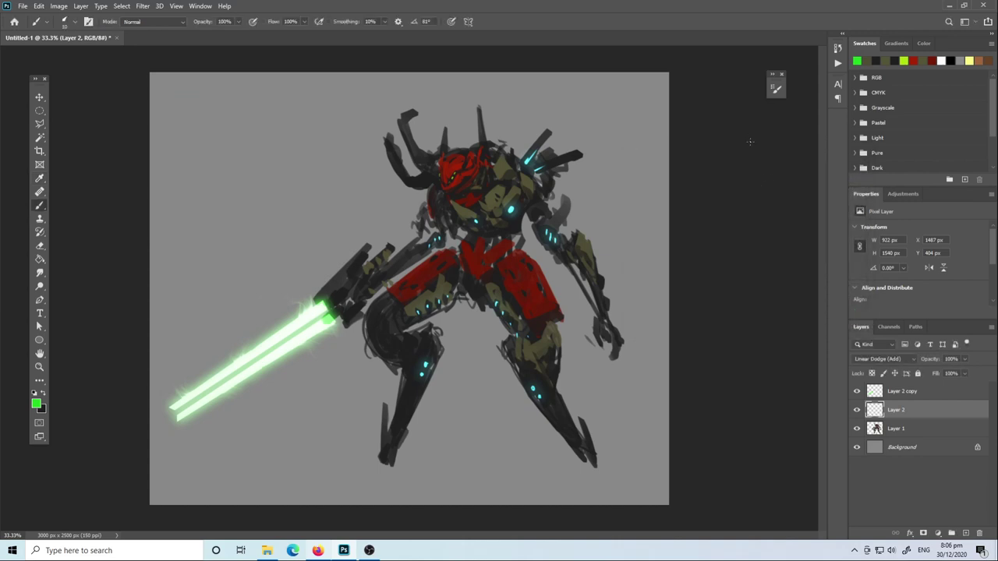
On Layer 1, set a neutral grey foreground colour for painting
{"action": "left_click", "coordinate": [897, 429]}
{"action": "key", "text": "i"}
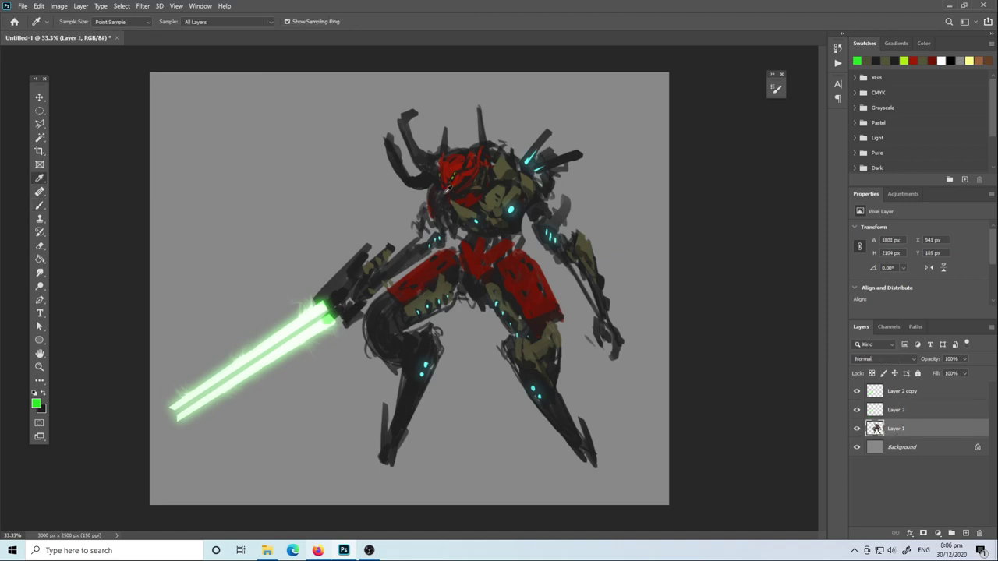
{"action": "left_click", "coordinate": [35, 404]}
{"action": "left_click", "coordinate": [251, 405]}
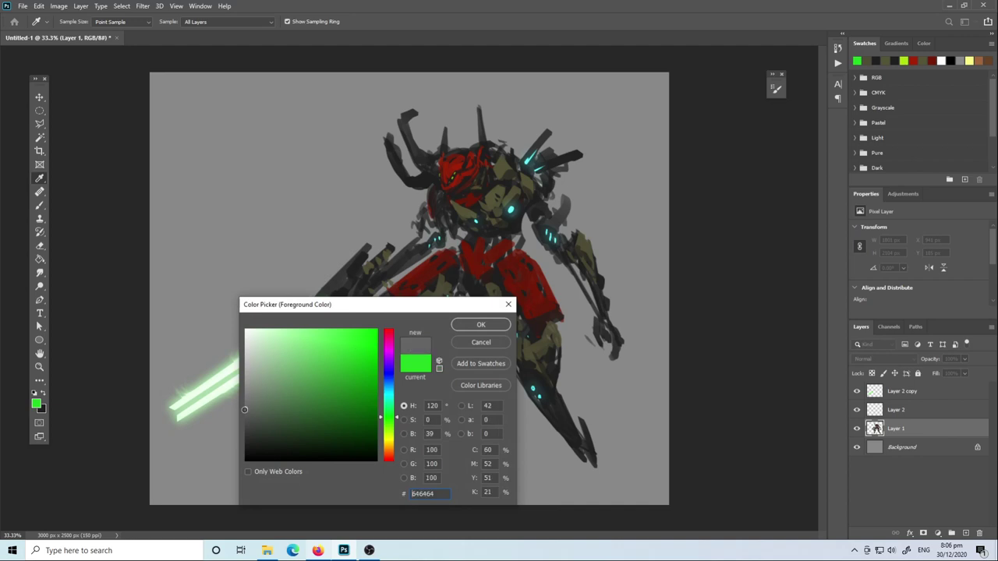
{"action": "left_click", "coordinate": [482, 328]}
{"action": "key", "text": "b"}
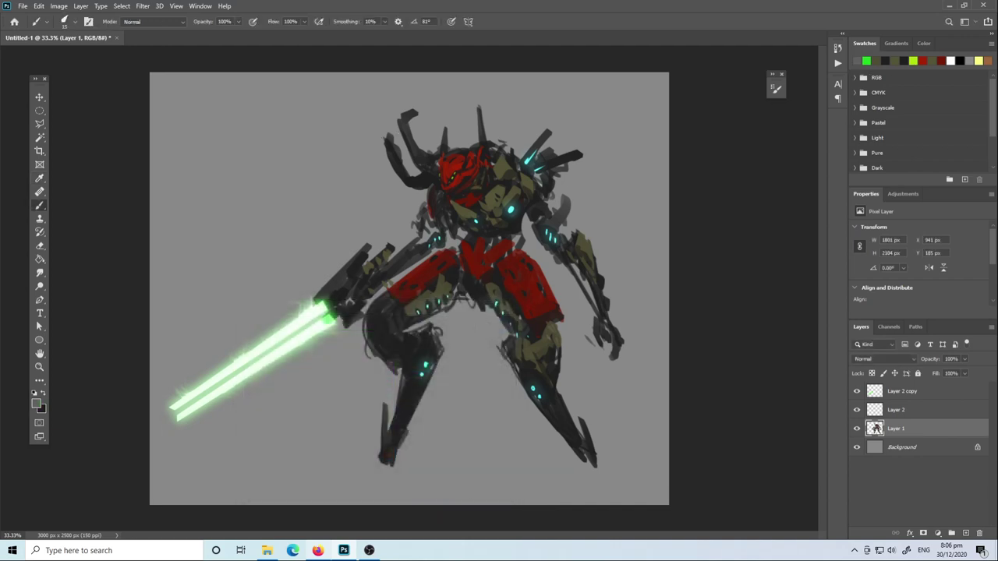
Try dark strokes on the upper-left claw and left shoulder, undoing the misplaced ones
{"action": "mouse_move", "coordinate": [387, 138]}
{"action": "left_mouse_down"}
{"action": "mouse_move", "coordinate": [381, 152]}
{"action": "mouse_move", "coordinate": [282, 184]}
{"action": "left_mouse_up"}
{"action": "key", "text": "ctrl+z"}
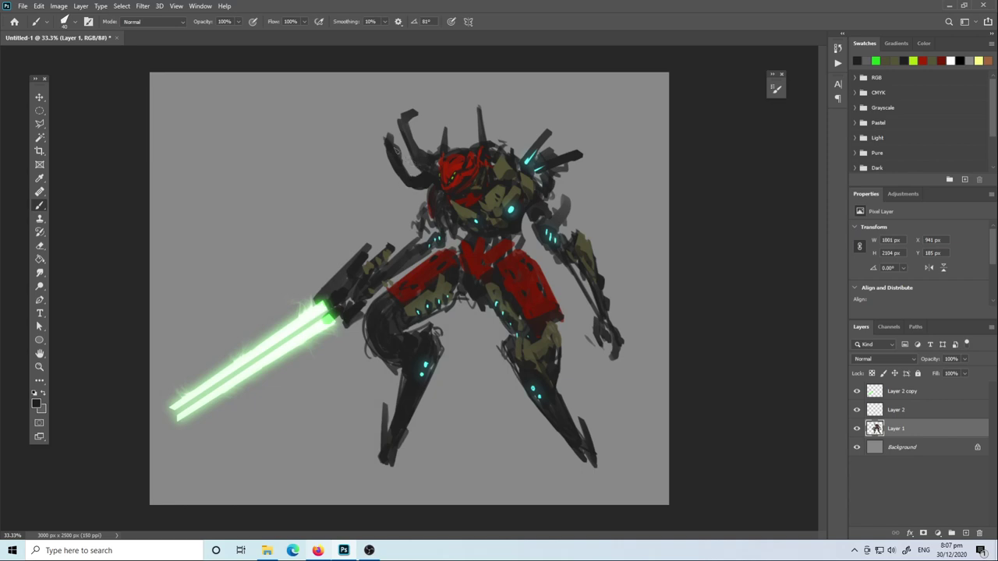
{"action": "mouse_move", "coordinate": [380, 127]}
{"action": "left_mouse_down"}
{"action": "mouse_move", "coordinate": [391, 141]}
{"action": "mouse_move", "coordinate": [375, 90]}
{"action": "left_mouse_up"}
{"action": "key", "text": "ctrl+z"}
{"action": "left_click_drag", "start_coordinate": [389, 141], "coordinate": [384, 119]}
{"action": "left_click_drag", "start_coordinate": [412, 190], "coordinate": [428, 200]}
{"action": "left_click_drag", "start_coordinate": [390, 133], "coordinate": [288, 172]}
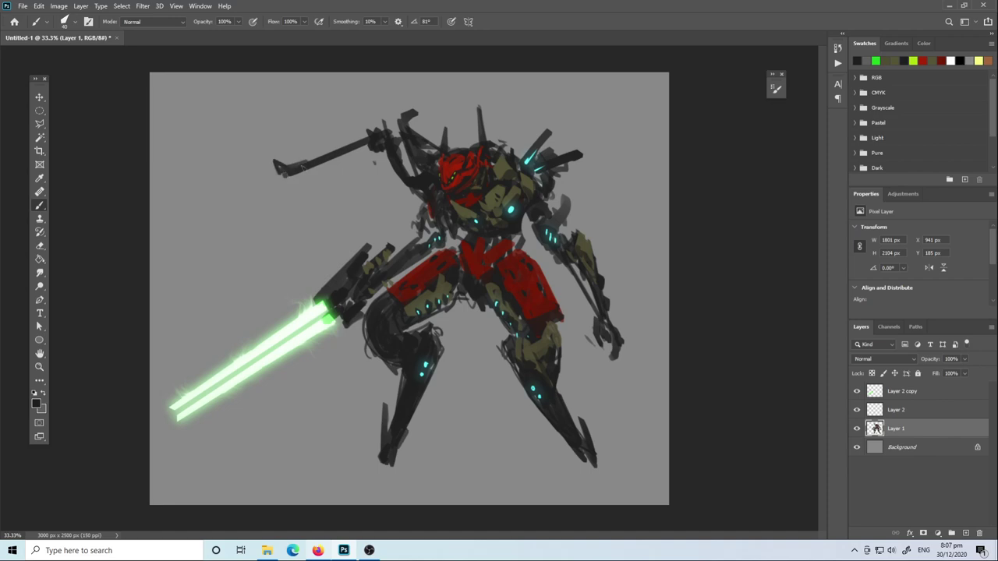
{"action": "key", "text": "ctrl+z"}
Paint a long dark cannon barrel extending left, darkening its underside and shoulder spike
{"action": "left_click_drag", "start_coordinate": [371, 129], "coordinate": [275, 160]}
{"action": "mouse_move", "coordinate": [366, 132]}
{"action": "left_mouse_down"}
{"action": "mouse_move", "coordinate": [270, 160]}
{"action": "mouse_move", "coordinate": [293, 160]}
{"action": "mouse_move", "coordinate": [280, 160]}
{"action": "left_mouse_up"}
{"action": "left_click", "coordinate": [366, 134], "text": "alt"}
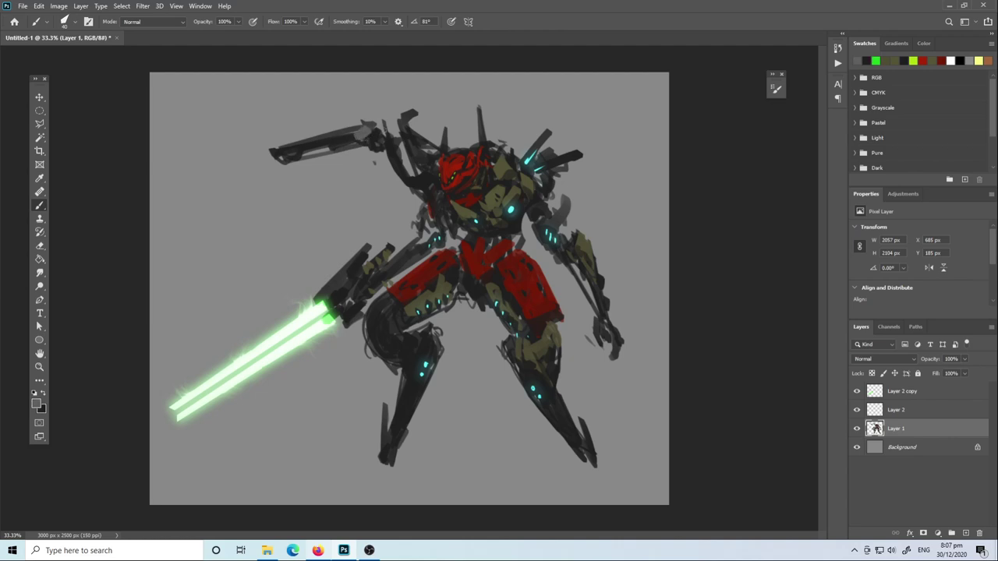
{"action": "left_click", "coordinate": [371, 138], "text": "alt"}
{"action": "left_click_drag", "start_coordinate": [353, 147], "coordinate": [304, 155]}
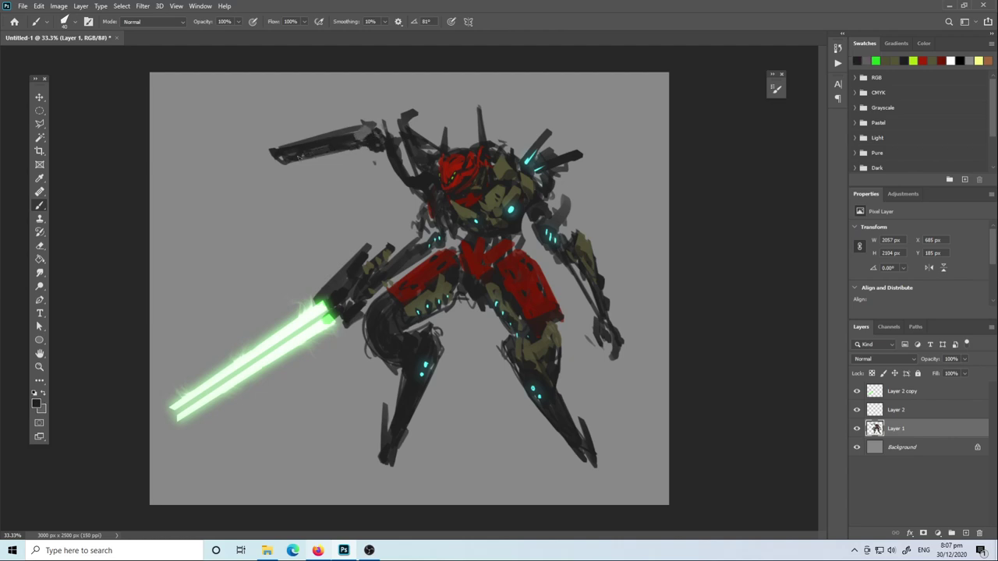
{"action": "left_click_drag", "start_coordinate": [371, 145], "coordinate": [332, 158]}
{"action": "left_click_drag", "start_coordinate": [407, 120], "coordinate": [398, 134]}
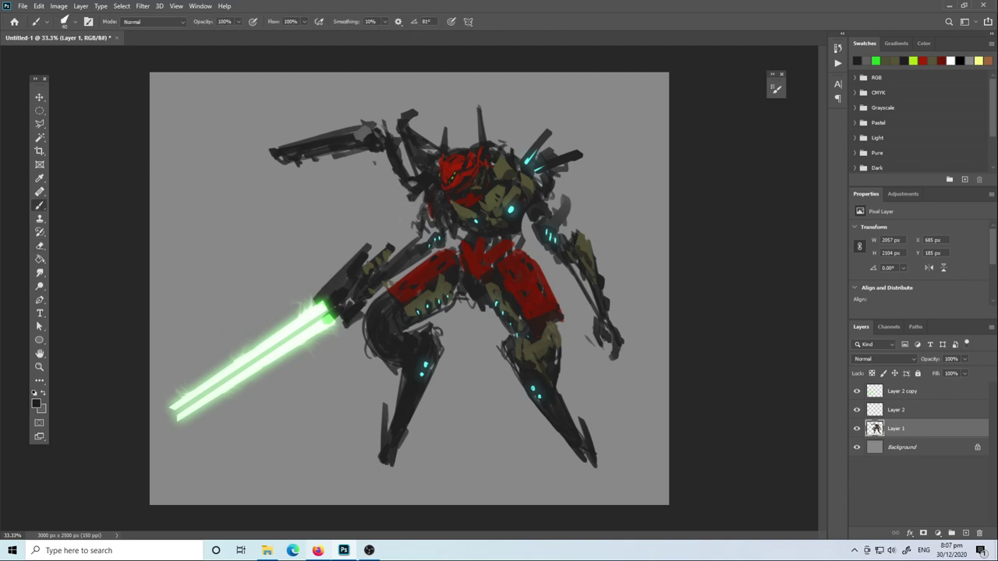
Draw a curved cable from the shoulder toward the head with a small light highlight
{"action": "left_click_drag", "start_coordinate": [352, 150], "coordinate": [421, 187]}
{"action": "key", "text": "x"}
{"action": "key", "text": "x"}
{"action": "key", "text": "x"}
{"action": "left_click_drag", "start_coordinate": [434, 165], "coordinate": [434, 192]}
{"action": "key", "text": "x"}
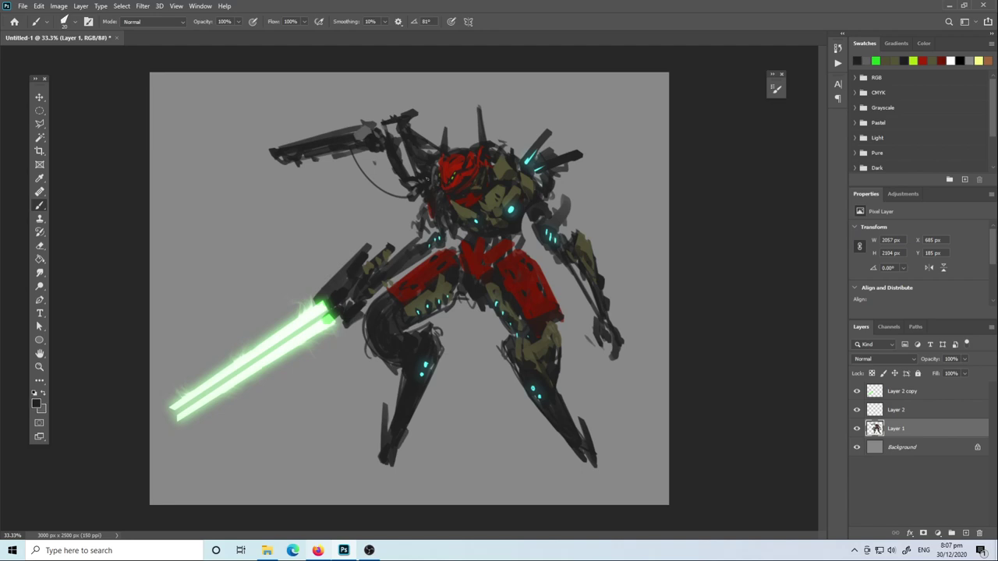
Sample olive and near-black from the mech and touch up the head, right shoulder and torso
{"action": "left_click", "coordinate": [479, 215], "text": "alt"}
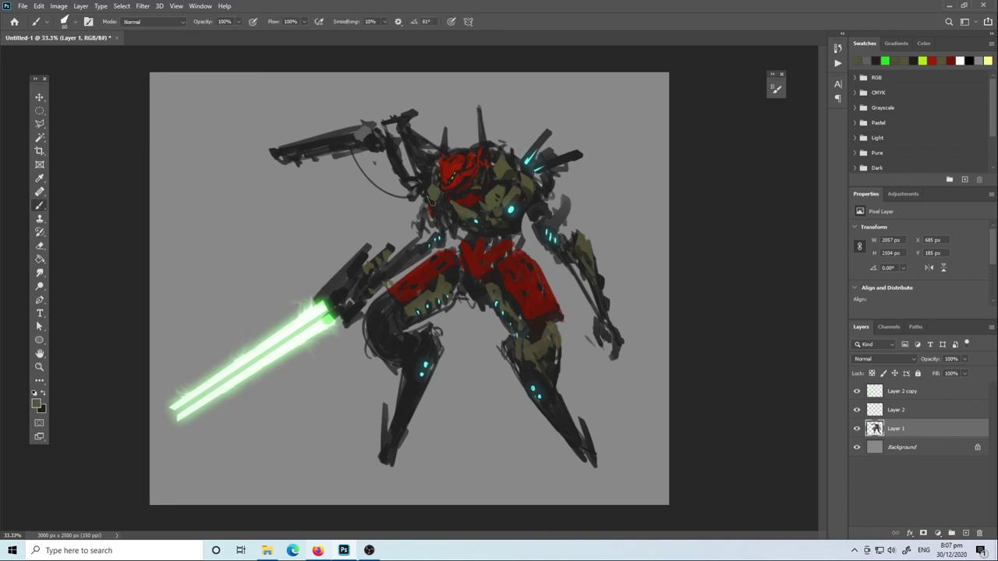
{"action": "left_click", "coordinate": [443, 210], "text": "alt"}
{"action": "left_click", "coordinate": [450, 211], "text": "alt"}
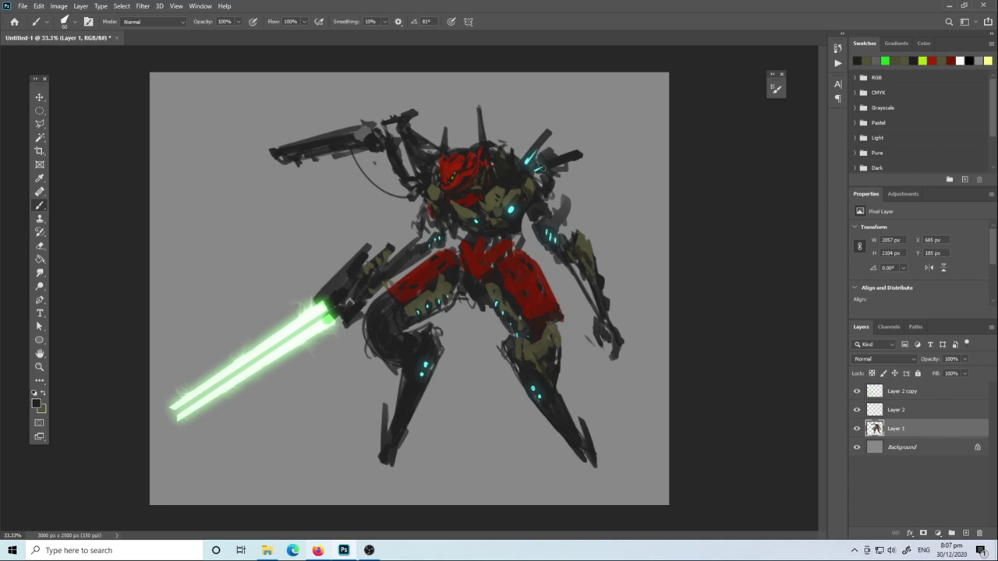
{"action": "left_click", "coordinate": [514, 160], "text": "alt"}
{"action": "mouse_move", "coordinate": [511, 160]}
{"action": "left_mouse_down"}
{"action": "mouse_move", "coordinate": [504, 177]}
{"action": "mouse_move", "coordinate": [524, 171]}
{"action": "mouse_move", "coordinate": [506, 167]}
{"action": "mouse_move", "coordinate": [514, 180]}
{"action": "mouse_move", "coordinate": [524, 169]}
{"action": "mouse_move", "coordinate": [522, 177]}
{"action": "mouse_move", "coordinate": [503, 144]}
{"action": "mouse_move", "coordinate": [523, 164]}
{"action": "left_mouse_up"}
{"action": "left_click", "coordinate": [528, 175], "text": "alt"}
{"action": "left_click", "coordinate": [522, 177], "text": "alt"}
{"action": "left_click", "coordinate": [510, 152], "text": "alt"}
{"action": "left_click", "coordinate": [492, 244], "text": "alt"}
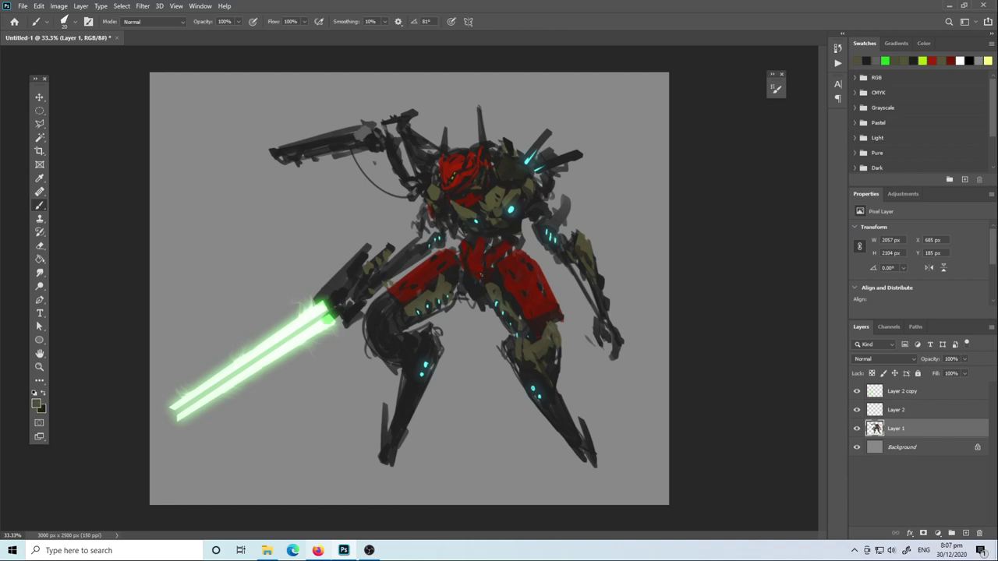
{"action": "left_click", "coordinate": [488, 241], "text": "alt"}
{"action": "mouse_move", "coordinate": [436, 227]}
{"action": "left_mouse_down"}
{"action": "mouse_move", "coordinate": [384, 269]}
{"action": "mouse_move", "coordinate": [422, 208]}
{"action": "left_mouse_up"}
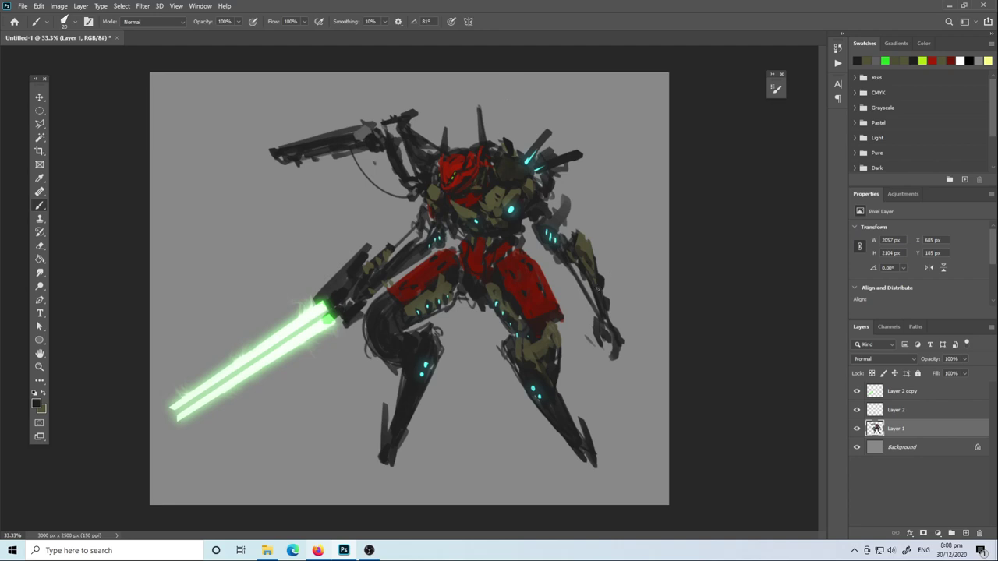
Move the mech painting together with its glow layers to a new spot on the canvas
{"action": "key", "text": "v"}
{"action": "left_click_drag", "start_coordinate": [496, 269], "coordinate": [502, 272]}
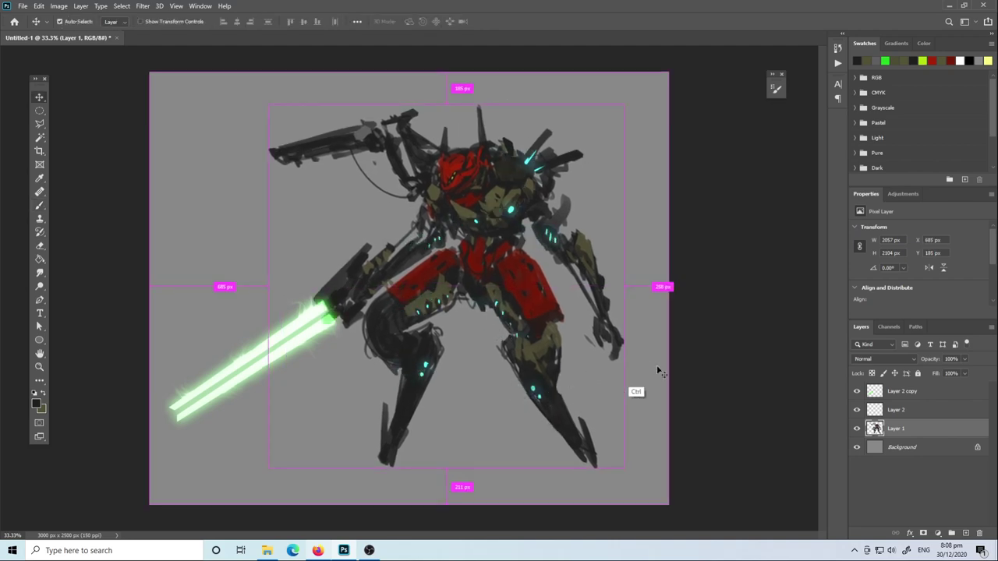
{"action": "left_click", "coordinate": [909, 411], "text": "shift"}
{"action": "left_click", "coordinate": [904, 392], "text": "shift"}
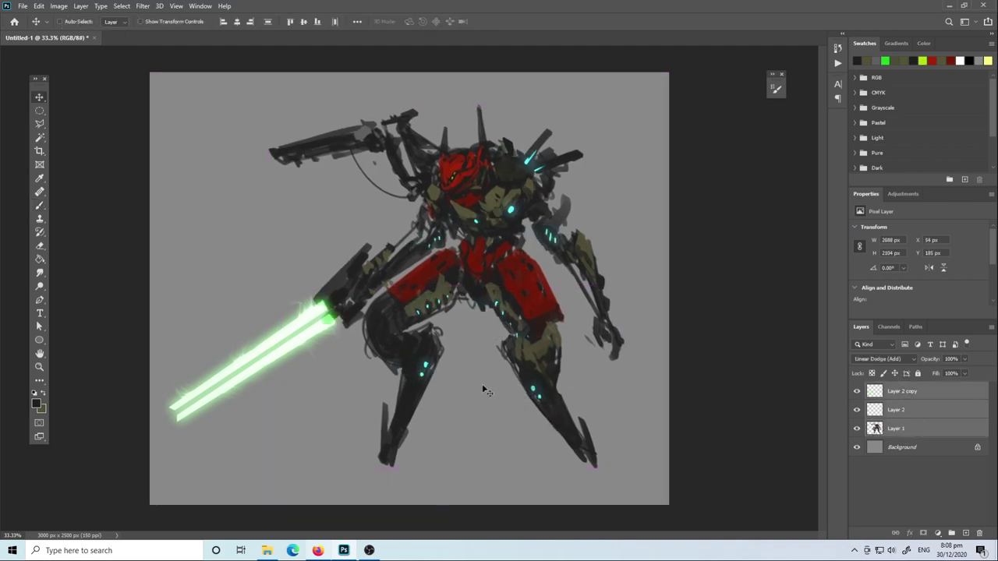
{"action": "mouse_move", "coordinate": [487, 385]}
{"action": "left_mouse_down"}
{"action": "mouse_move", "coordinate": [469, 382]}
{"action": "mouse_move", "coordinate": [519, 379]}
{"action": "left_mouse_up"}
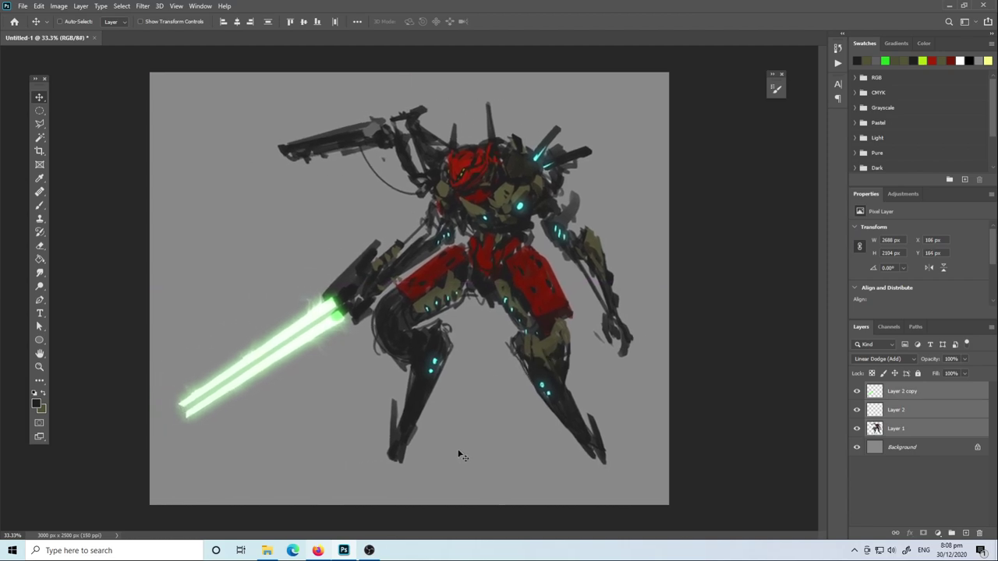
Add a layer above Background and brush a long dark grey shadow beneath the feet
{"action": "left_click", "coordinate": [931, 447]}
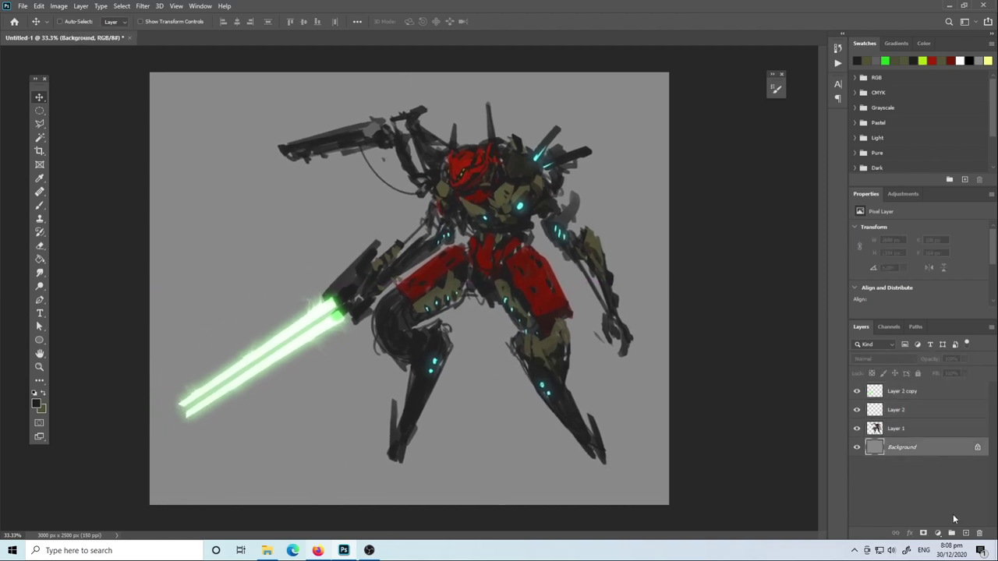
{"action": "left_click", "coordinate": [965, 533]}
{"action": "key", "text": "b"}
{"action": "left_click_drag", "start_coordinate": [396, 452], "coordinate": [616, 455]}
{"action": "left_click_drag", "start_coordinate": [600, 471], "coordinate": [452, 479]}
{"action": "left_click_drag", "start_coordinate": [655, 468], "coordinate": [203, 501]}
{"action": "mouse_move", "coordinate": [428, 484]}
{"action": "left_mouse_down"}
{"action": "mouse_move", "coordinate": [628, 488]}
{"action": "mouse_move", "coordinate": [296, 494]}
{"action": "left_mouse_up"}
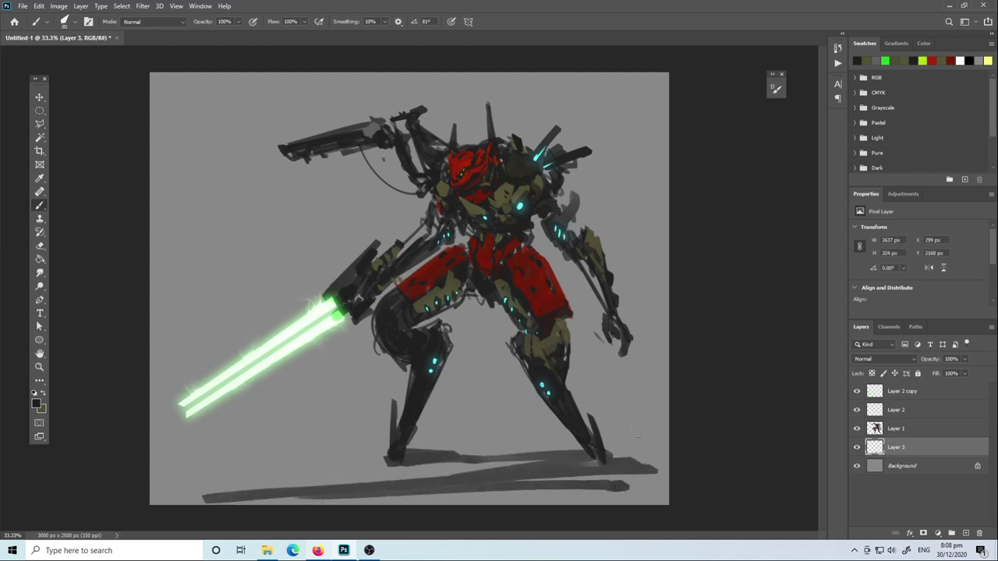